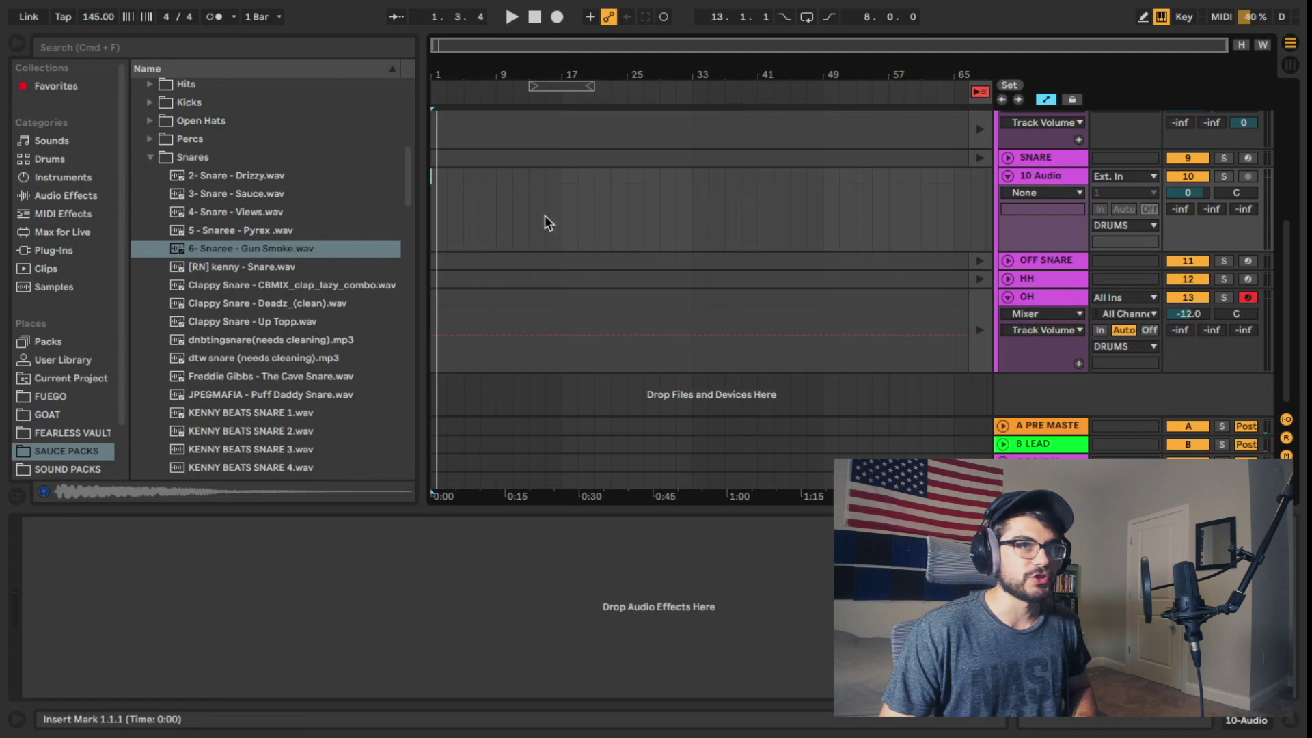
# Step: Solo the empty audio track below SNARE and place the sample 6- Snaree - Gun Smoke.wav at bar 1
pyautogui.click(1223, 177)
pyautogui.moveTo(437, 79); pyautogui.dragTo(437, 113)
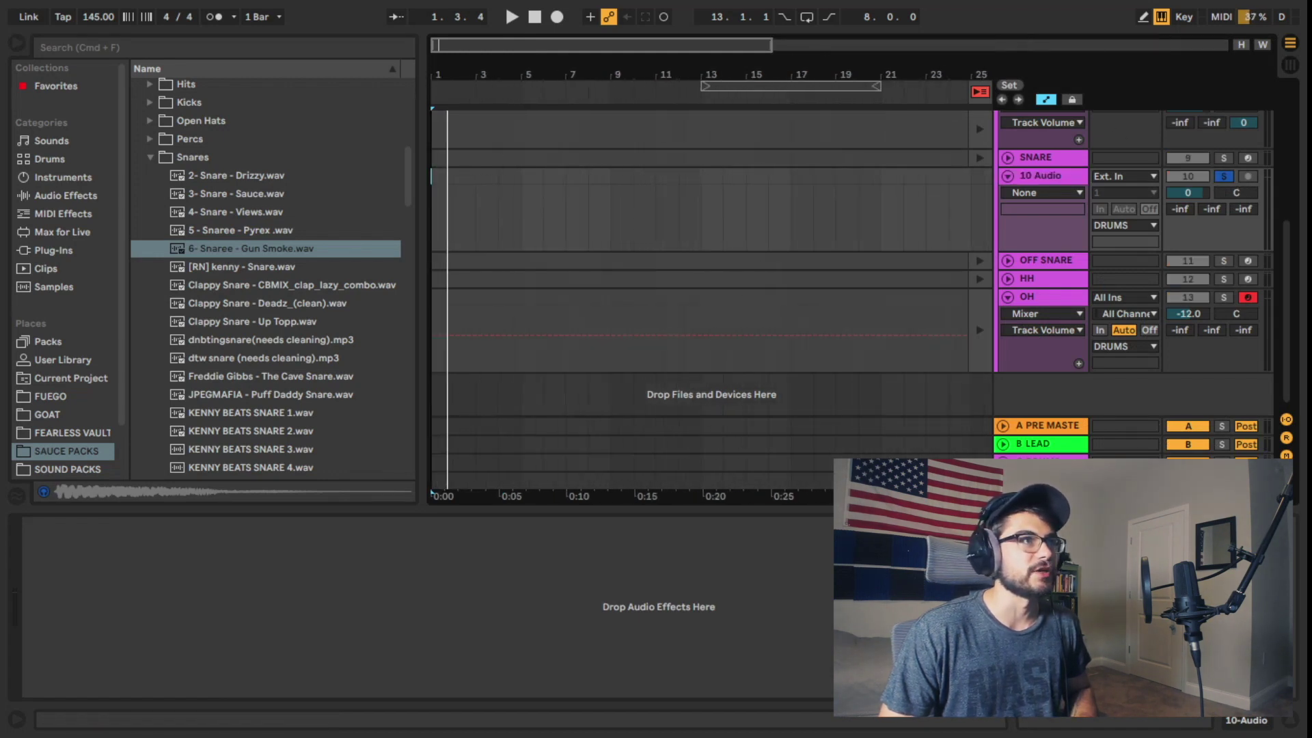
pyautogui.moveTo(250, 248); pyautogui.dragTo(439, 207)
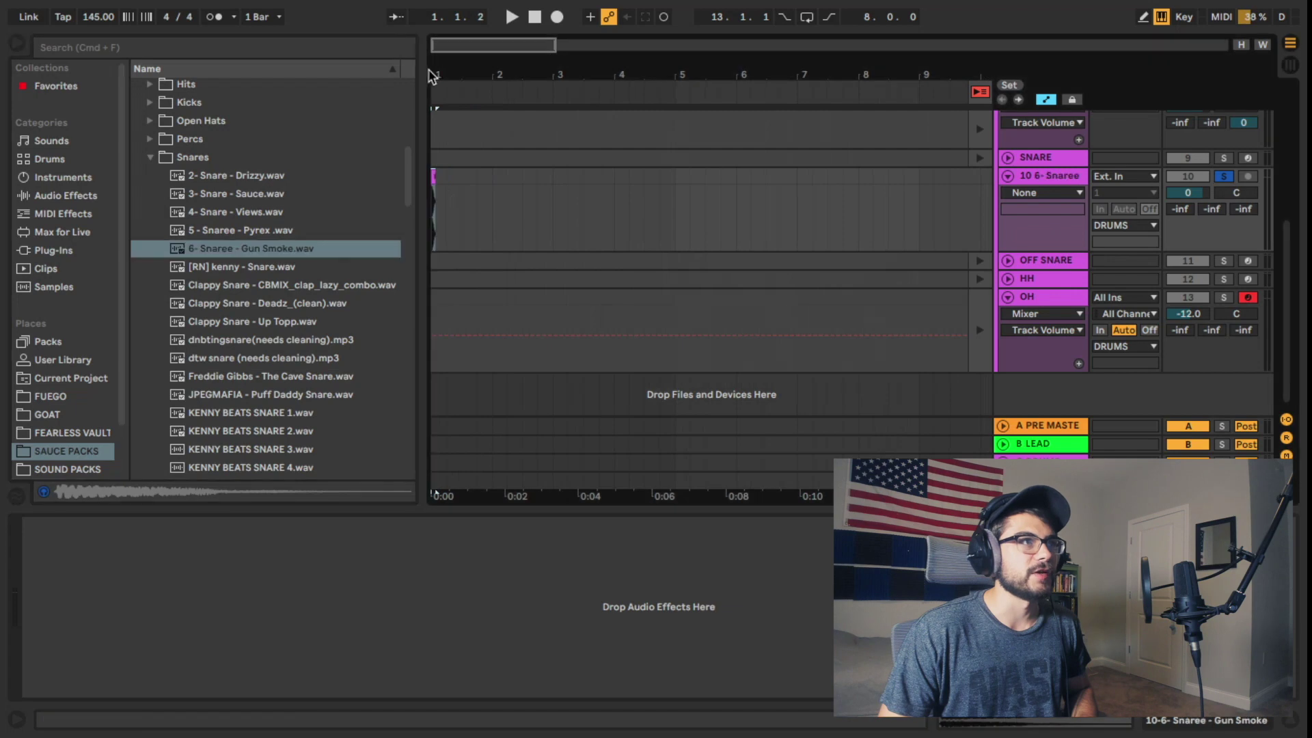
pyautogui.moveTo(432, 76)
pyautogui.mouseDown()
pyautogui.moveTo(432, 130)
pyautogui.moveTo(446, 82)
pyautogui.mouseUp()
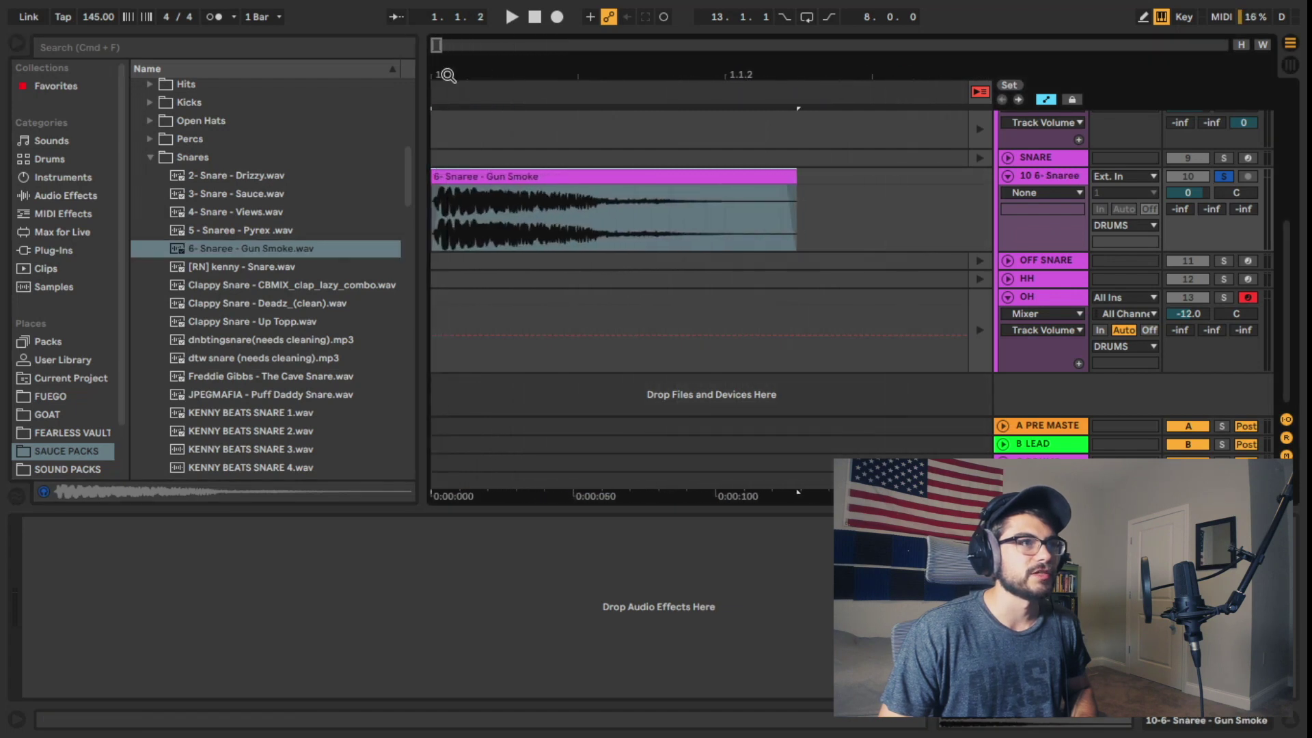
# Step: Turn on warping for the Gun Smoke snare clip, with the Pro warp mode and a segment BPM of 99
pyautogui.doubleClick(613, 175)
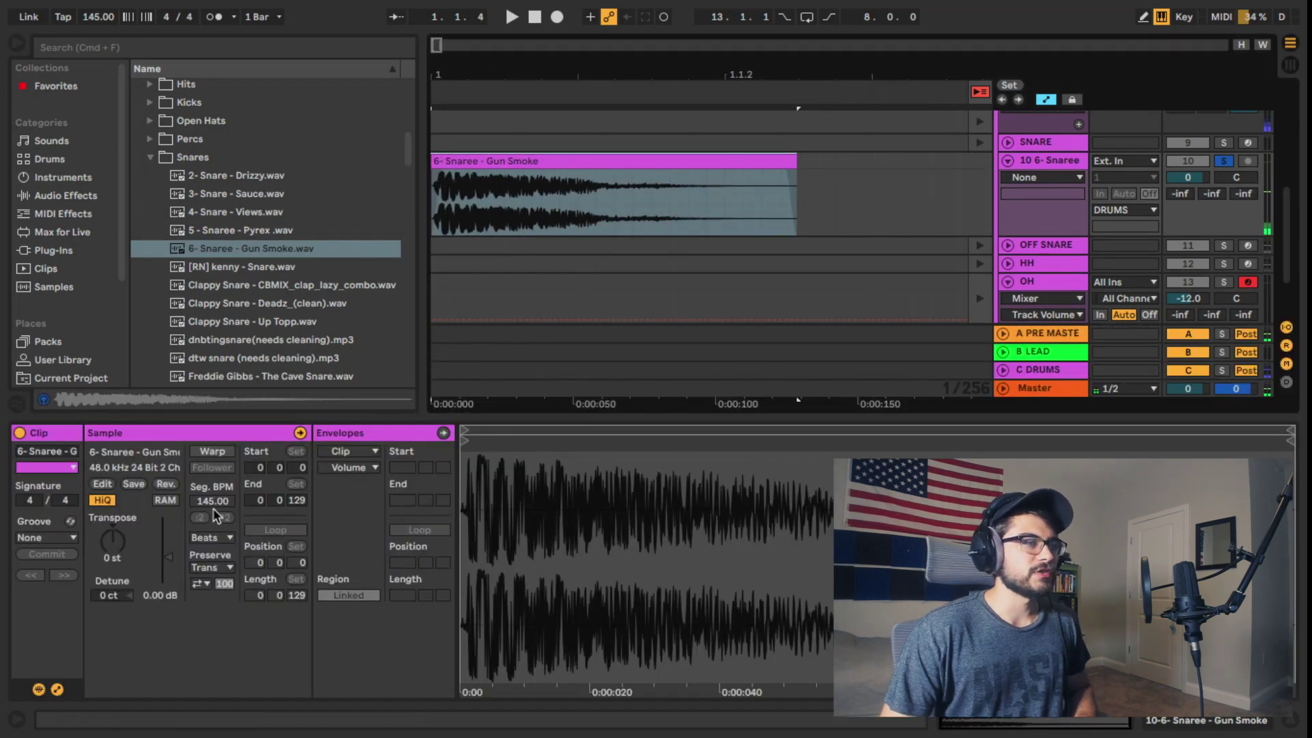
pyautogui.click(212, 451)
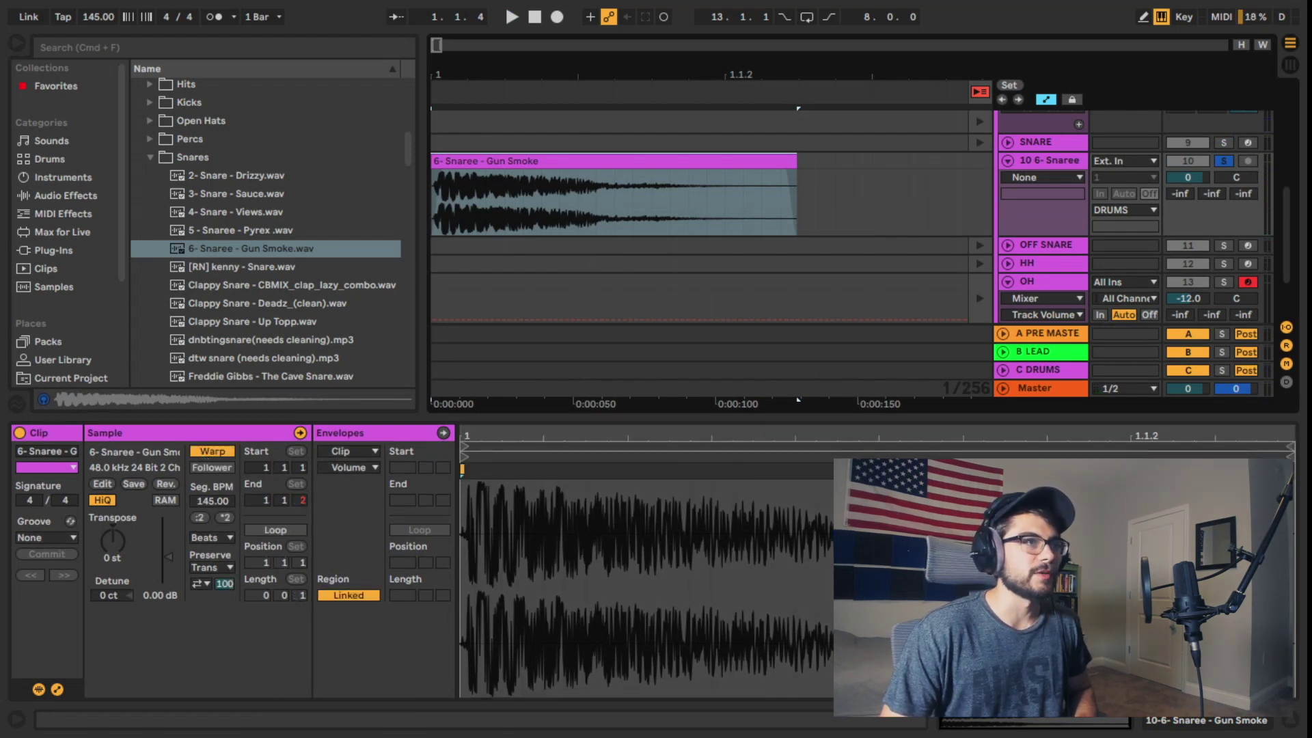
pyautogui.moveTo(212, 501); pyautogui.dragTo(212, 546)
pyautogui.click(212, 538)
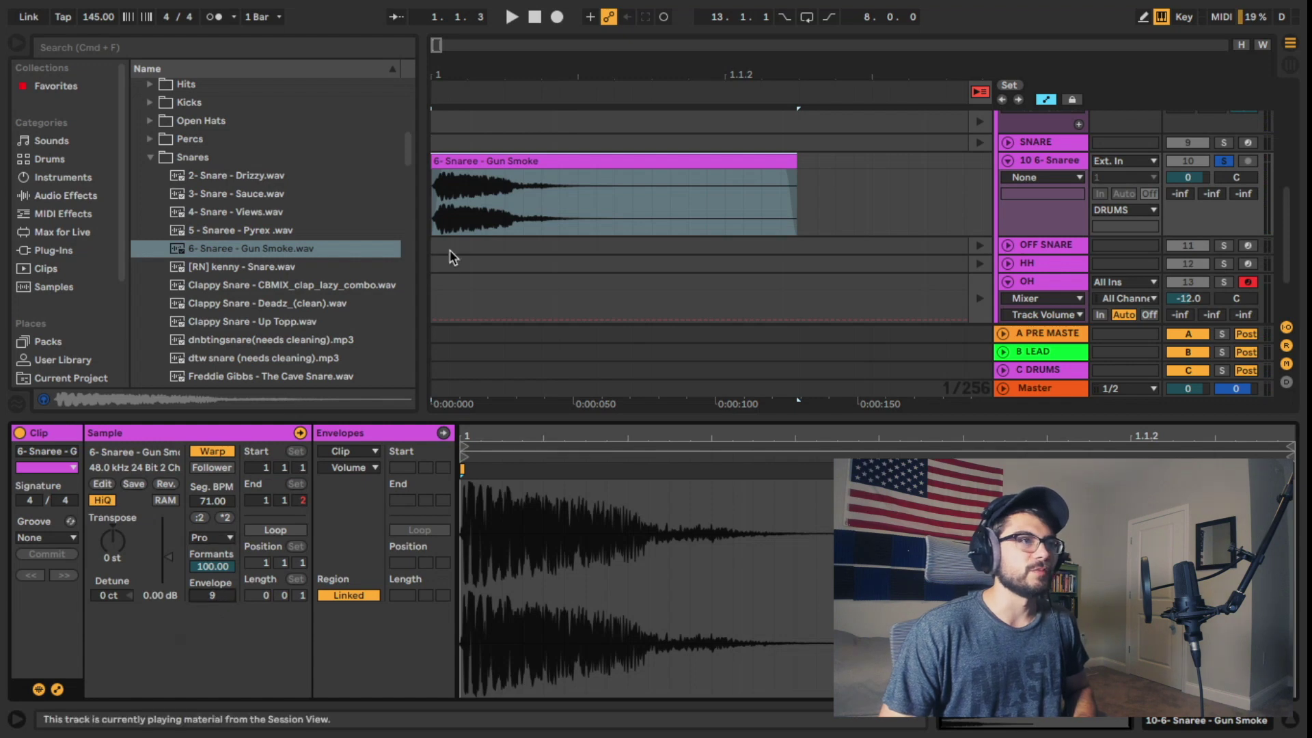
pyautogui.moveTo(212, 504); pyautogui.dragTo(212, 391)
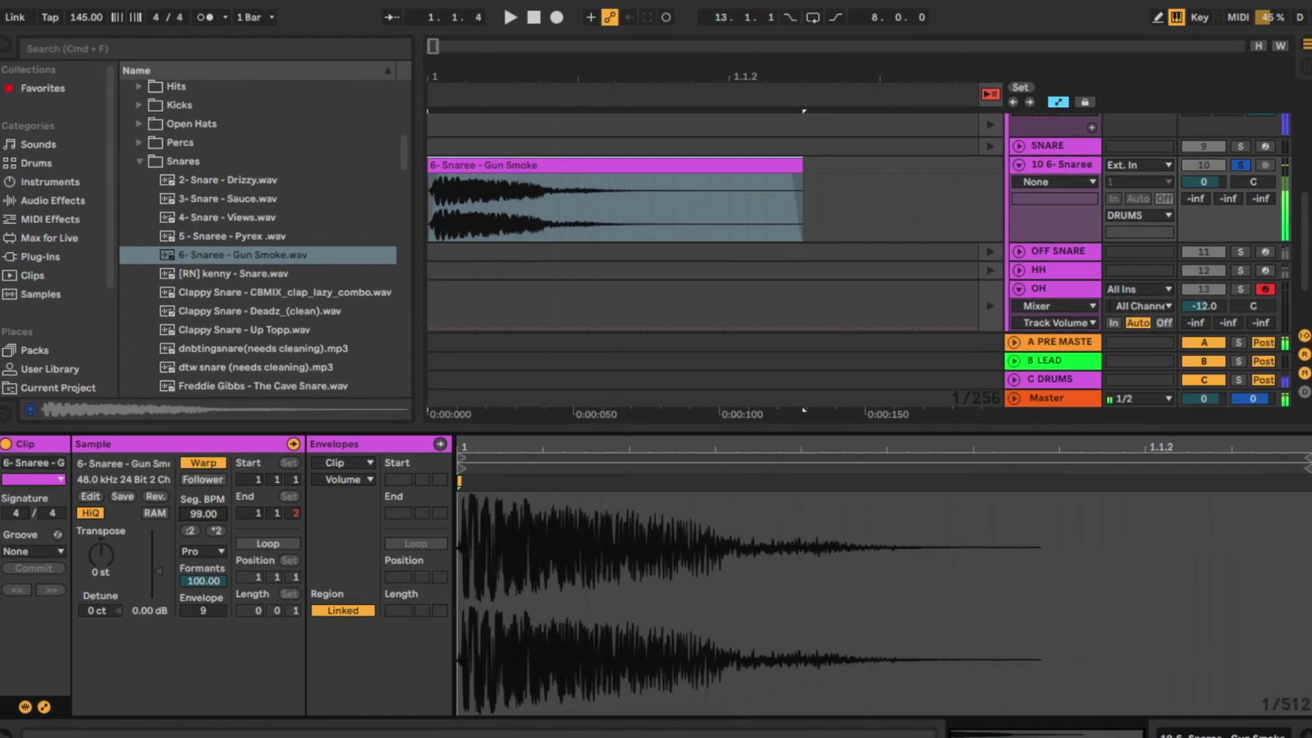
# Step: Audition the warped snare clip repeatedly while fine-tuning its segment BPM to shorten the sound
pyautogui.press('space')
pyautogui.moveTo(213, 501); pyautogui.dragTo(180, 524)
pyautogui.press('space')
pyautogui.press('space')
pyautogui.press('space')
pyautogui.press('space')
pyautogui.press('space')
pyautogui.press('space')
pyautogui.press('space')
pyautogui.press('space')
pyautogui.press('space')
pyautogui.press('space')
pyautogui.moveTo(125, 624); pyautogui.dragTo(125, 626)
pyautogui.press('space')
pyautogui.press('space')
pyautogui.press('space')
pyautogui.press('space')
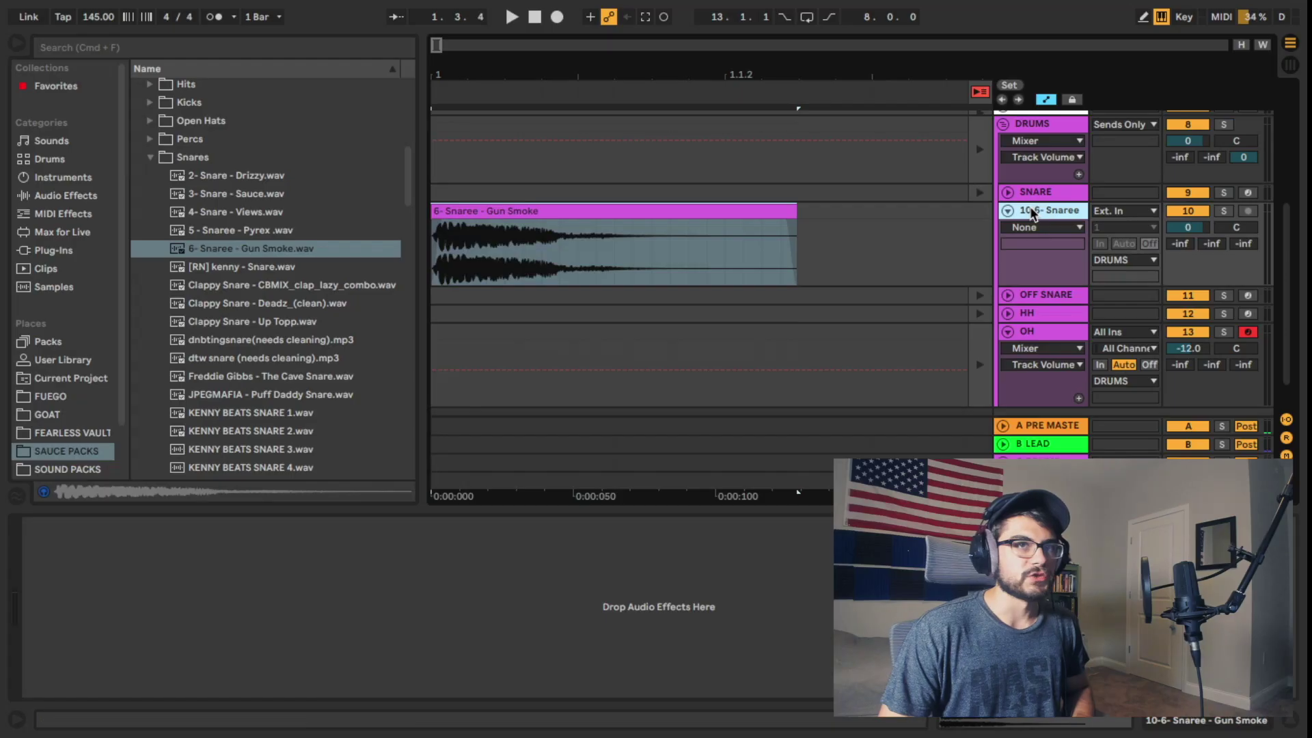
# Step: Freeze and flatten the Gun Smoke audio track, and trim the end of the flattened clip to about 84 ms
pyautogui.rightClick(1034, 212)
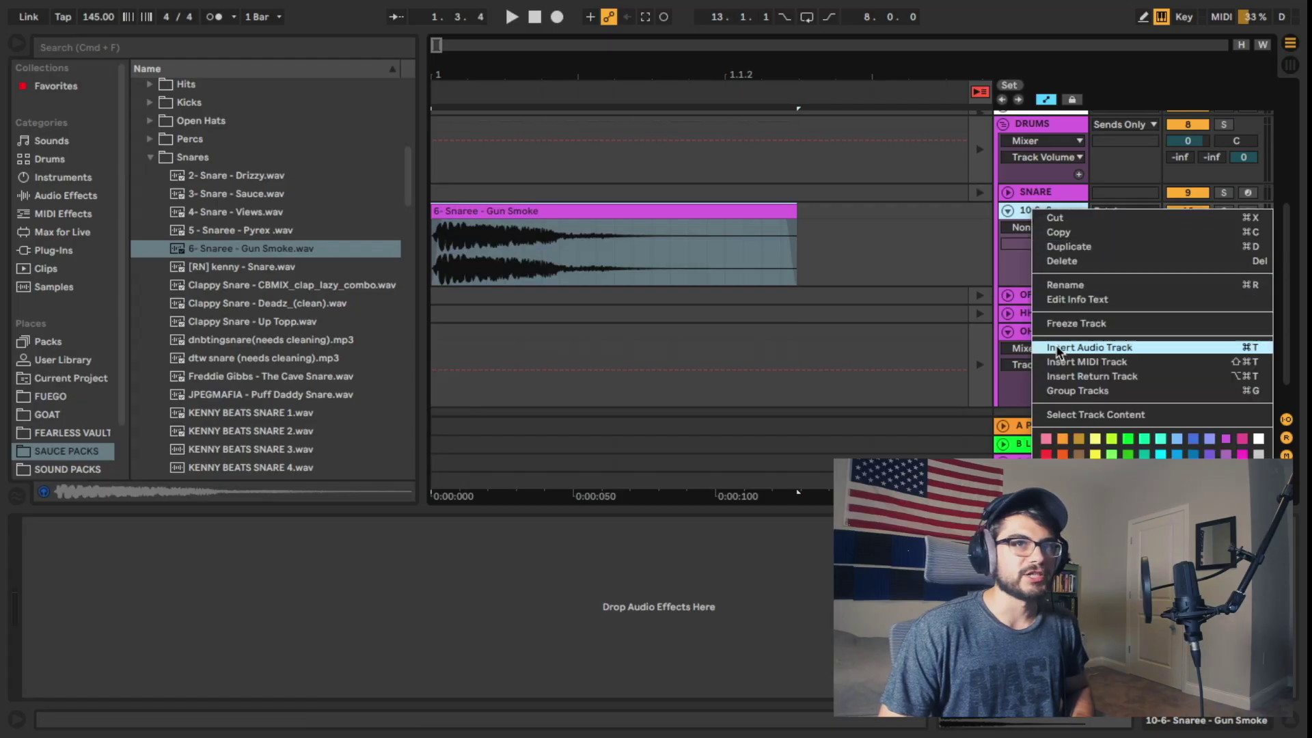
pyautogui.click(1058, 323)
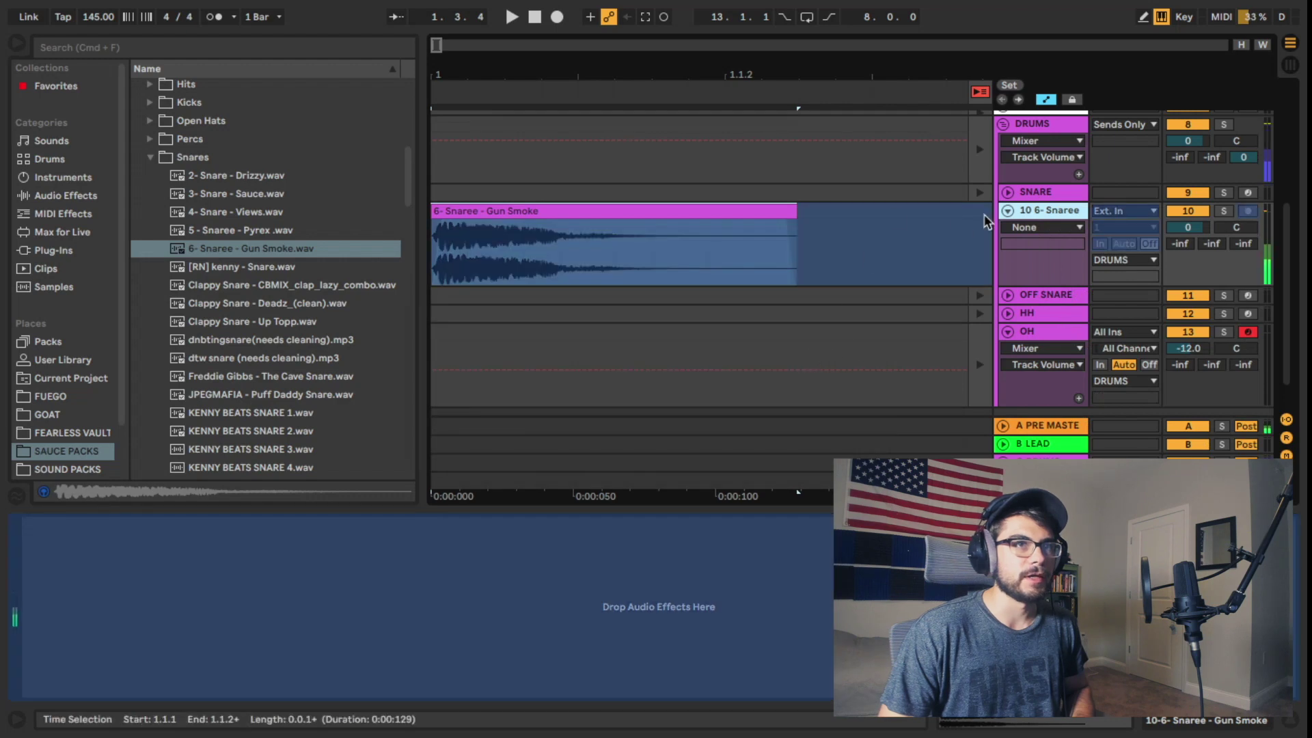
pyautogui.rightClick(1039, 212)
pyautogui.click(1078, 340)
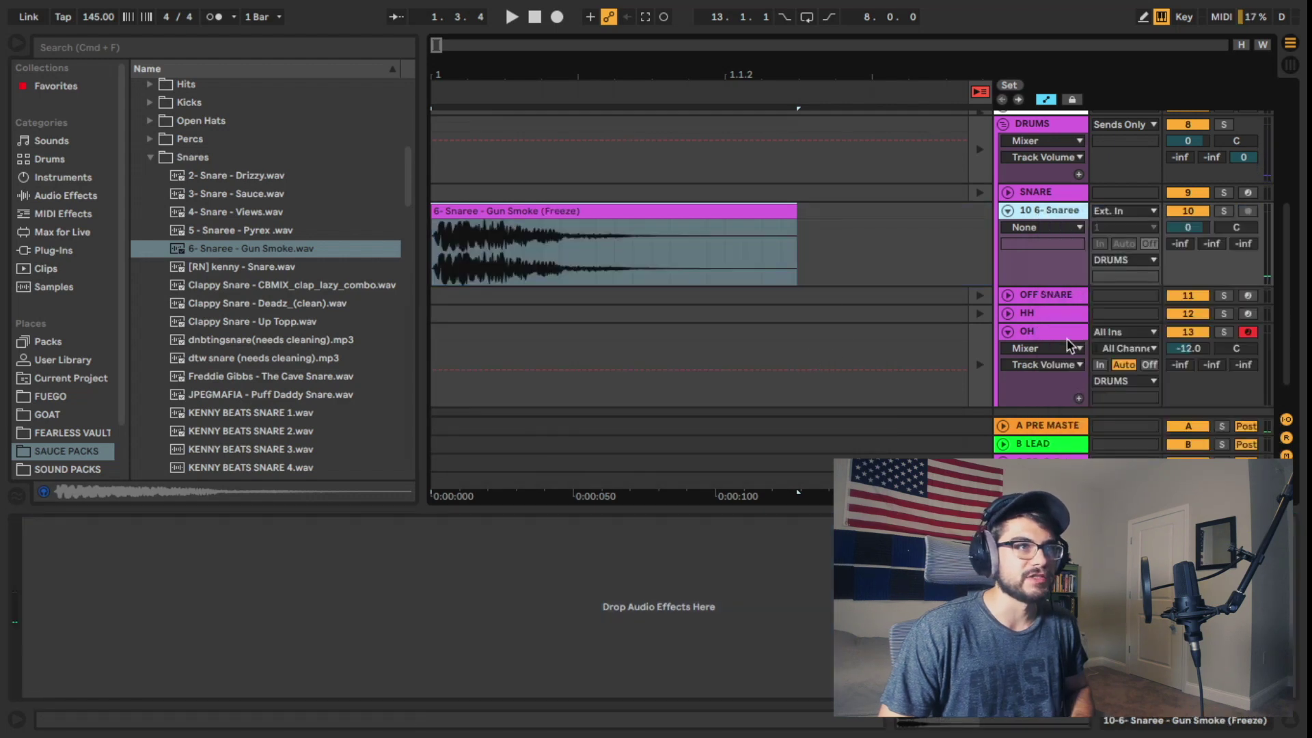
pyautogui.moveTo(660, 211)
pyautogui.mouseDown()
pyautogui.moveTo(677, 211)
pyautogui.moveTo(662, 212)
pyautogui.mouseUp()
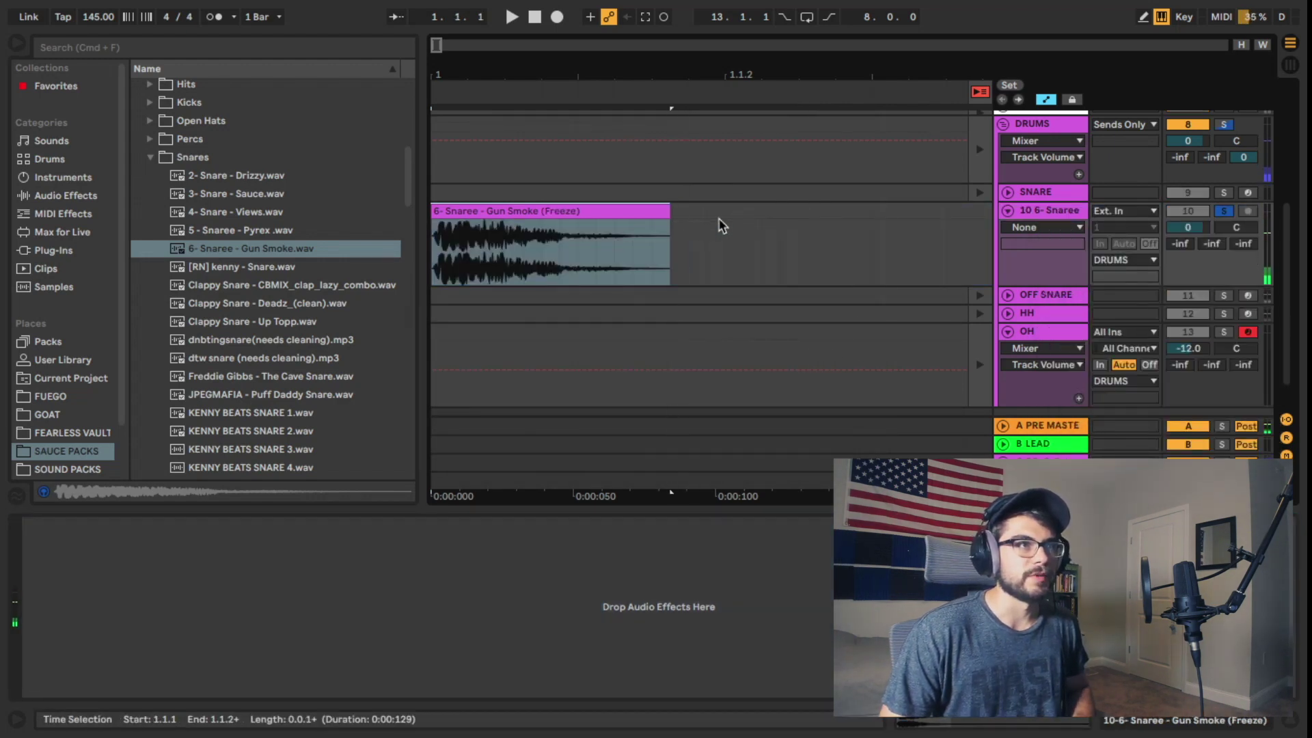
pyautogui.press('space')
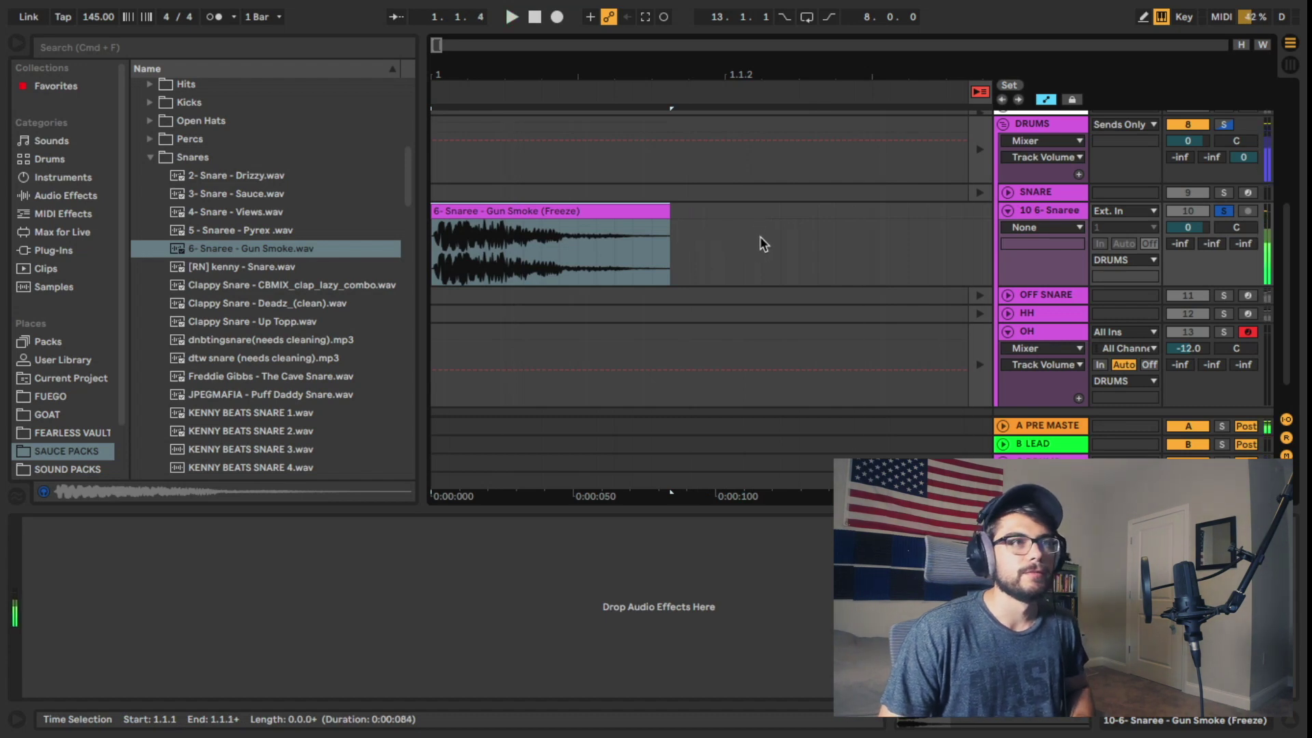
# Step: Replace the sample in the SNARE track's sampler with the trimmed clip, and unsolo and deactivate the clip's audio track
pyautogui.click(1043, 194)
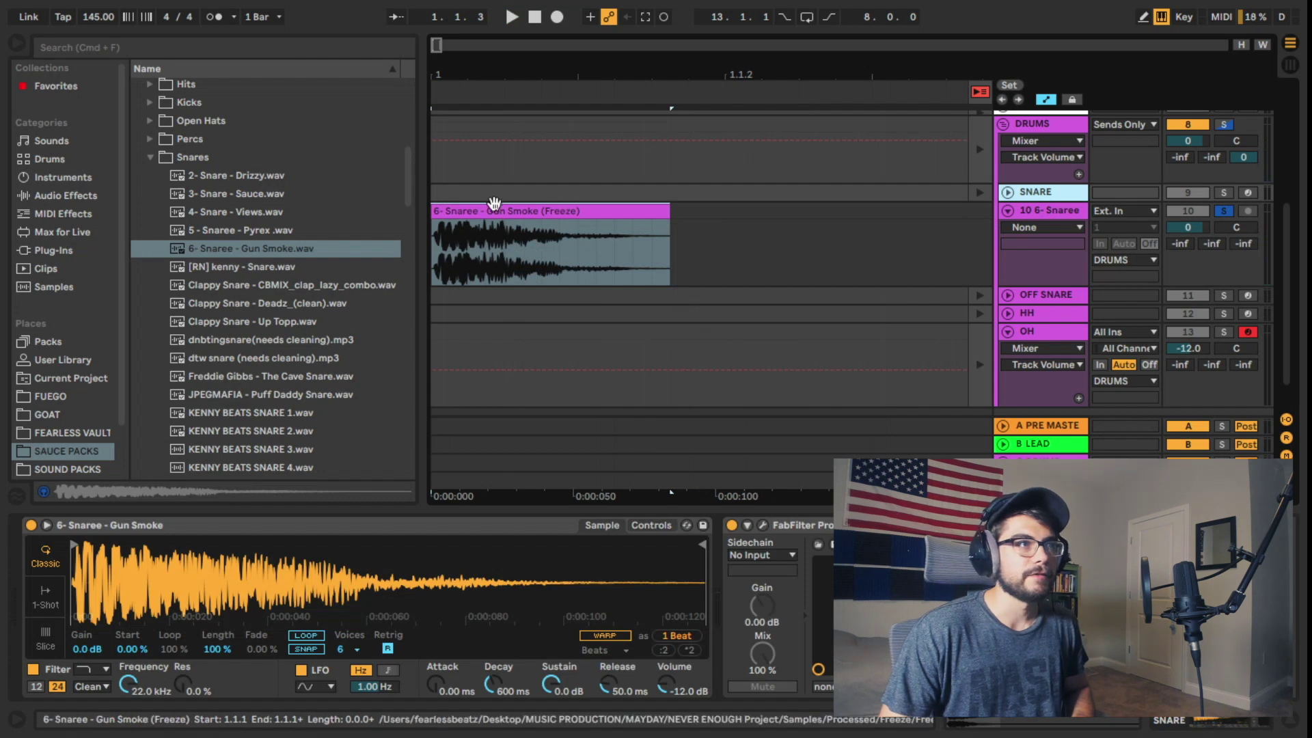
pyautogui.moveTo(488, 209); pyautogui.dragTo(348, 592)
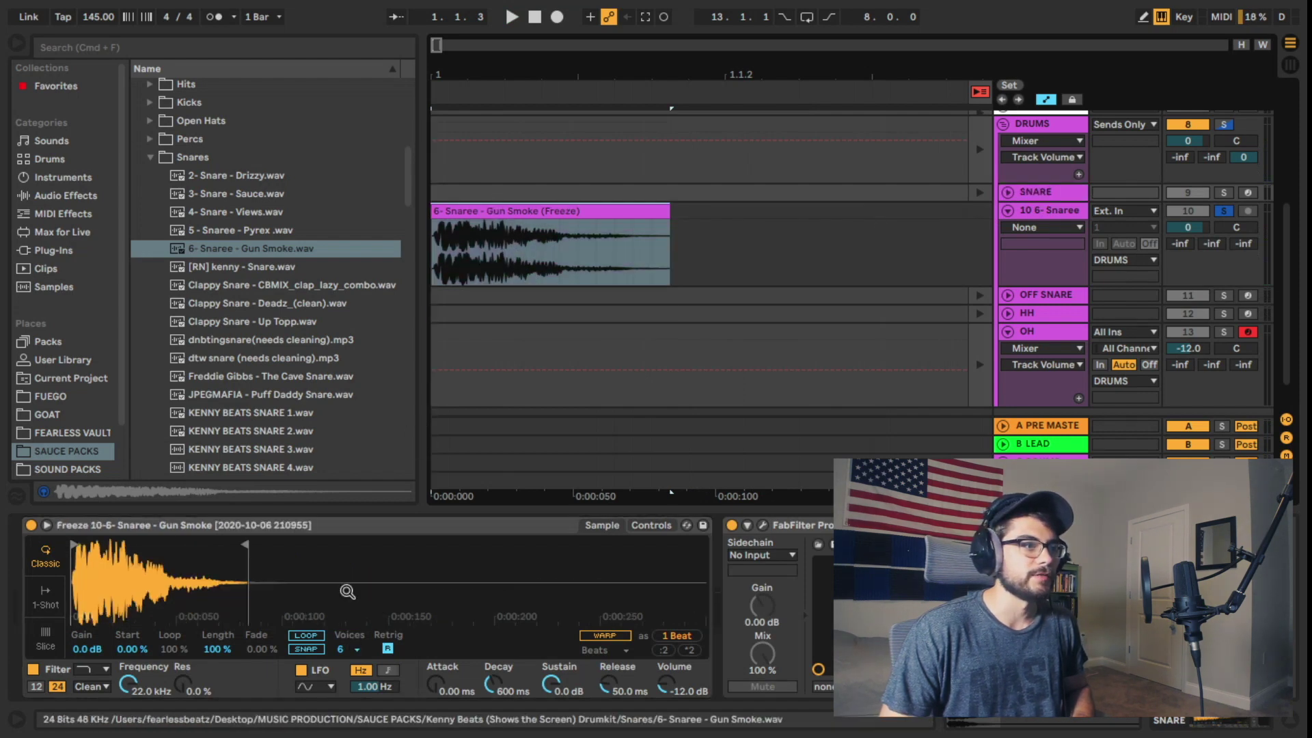
pyautogui.moveTo(121, 575)
pyautogui.mouseDown()
pyautogui.moveTo(150, 567)
pyautogui.moveTo(149, 599)
pyautogui.mouseUp()
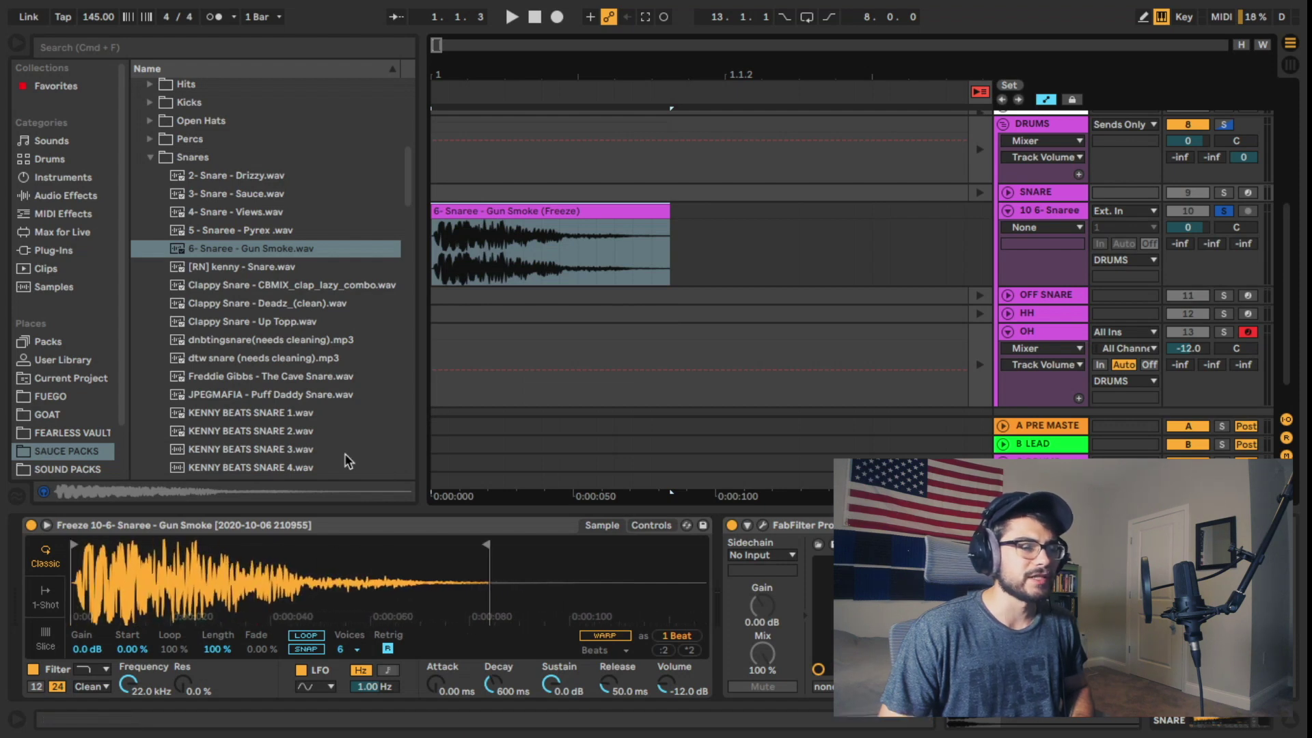
pyautogui.click(1223, 214)
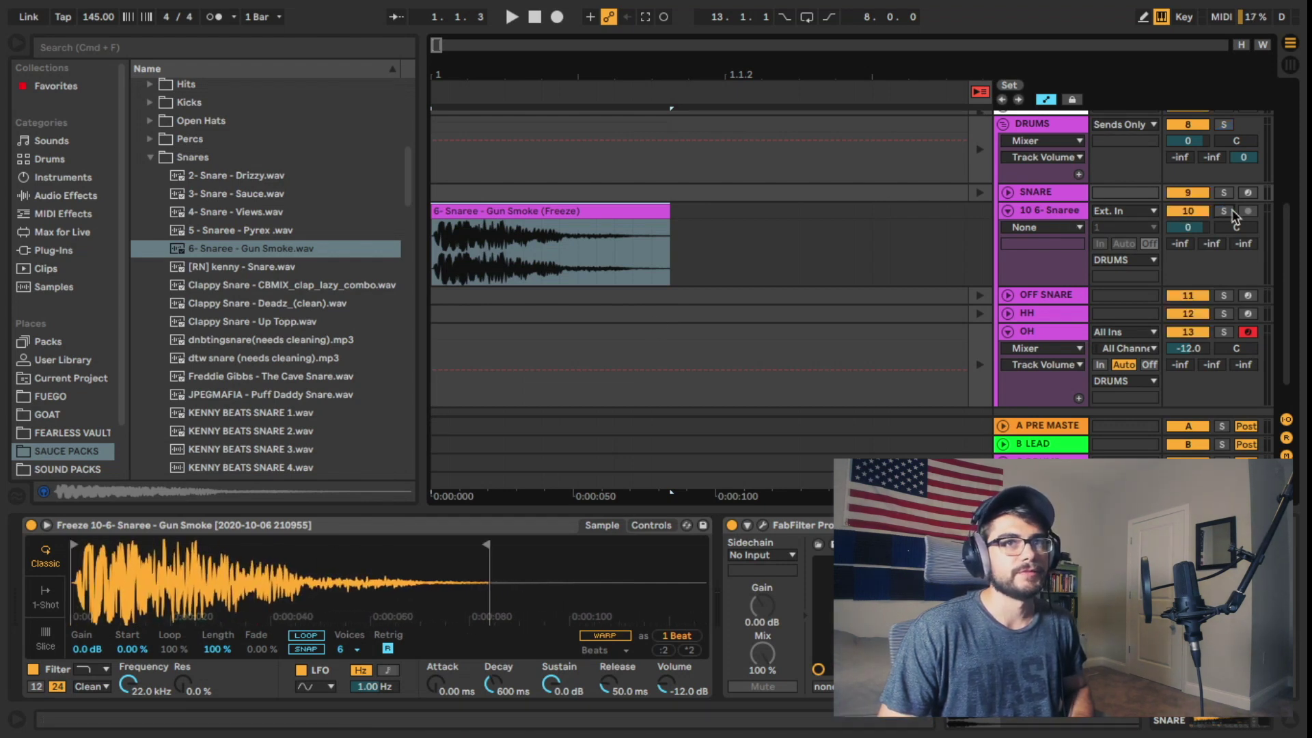
pyautogui.click(1189, 216)
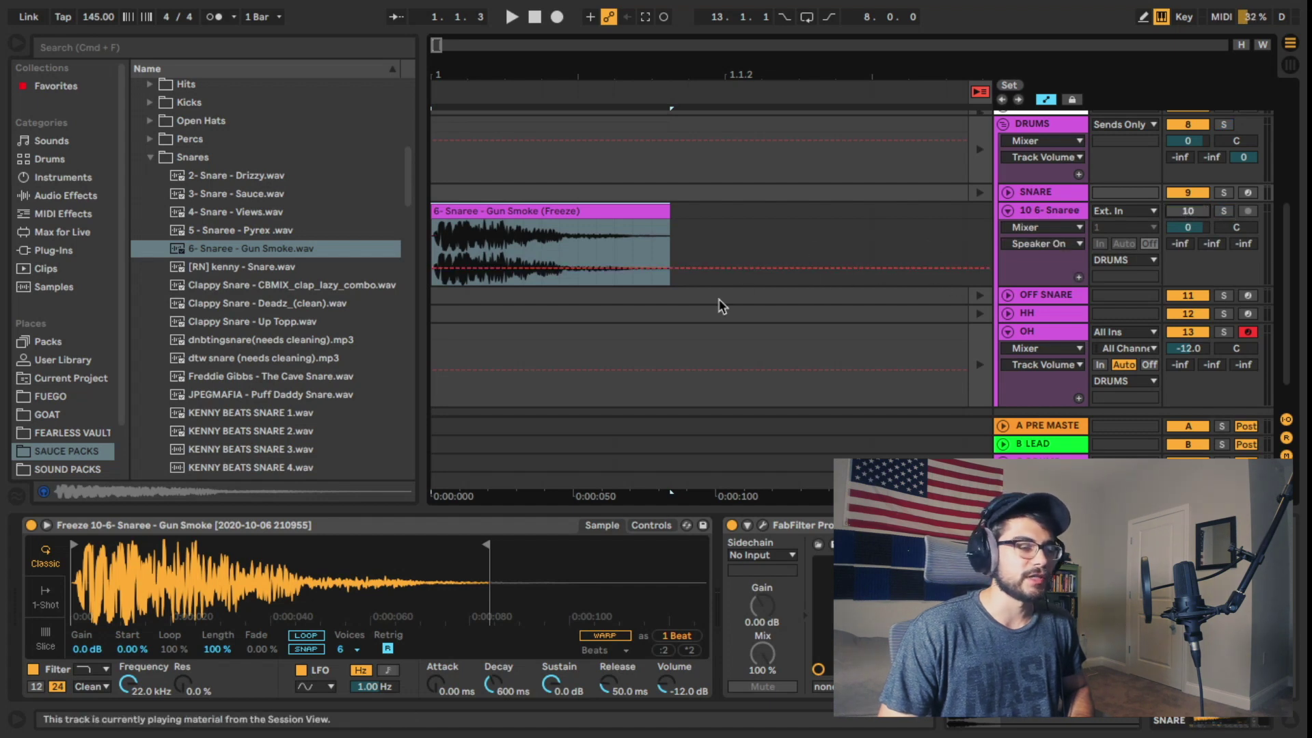
# Step: Play the beat in Session View and raise the SNARE track's volume to about 0 dB
pyautogui.click(669, 442)
pyautogui.press('space')
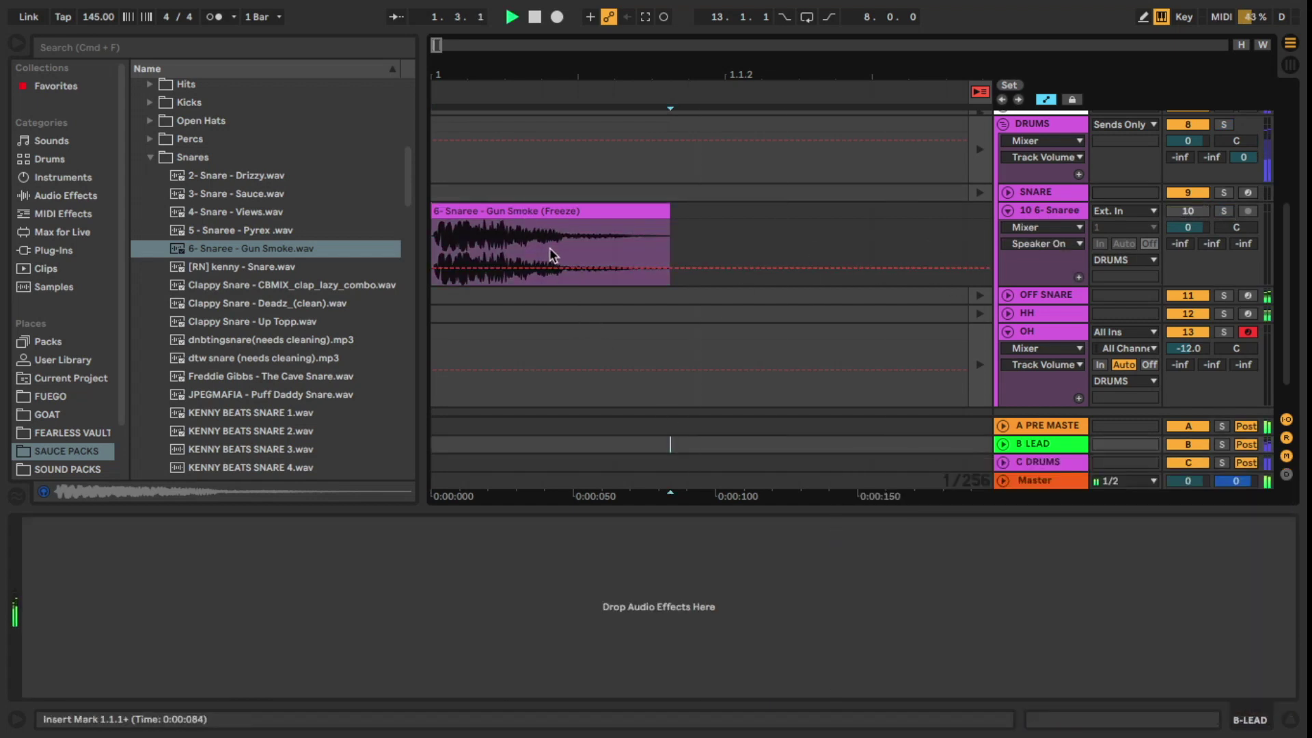
pyautogui.press('Tab')
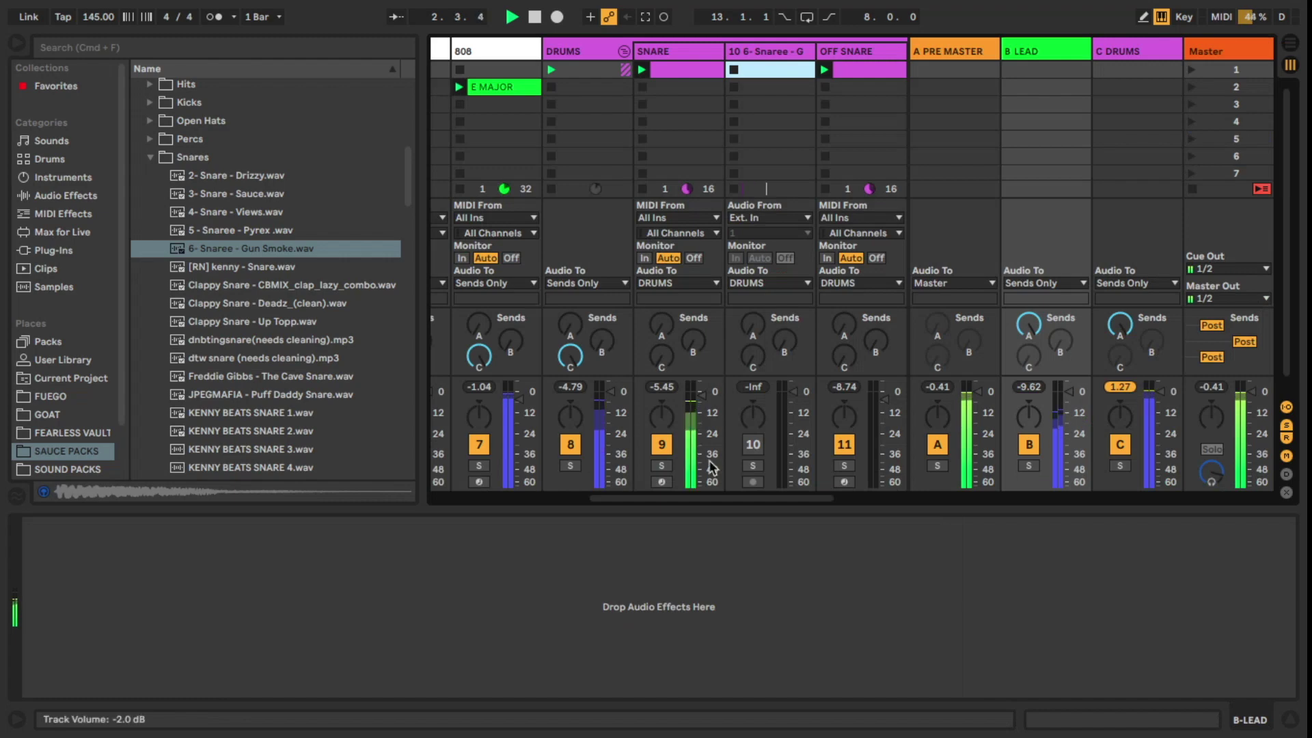
pyautogui.moveTo(702, 399); pyautogui.dragTo(703, 396)
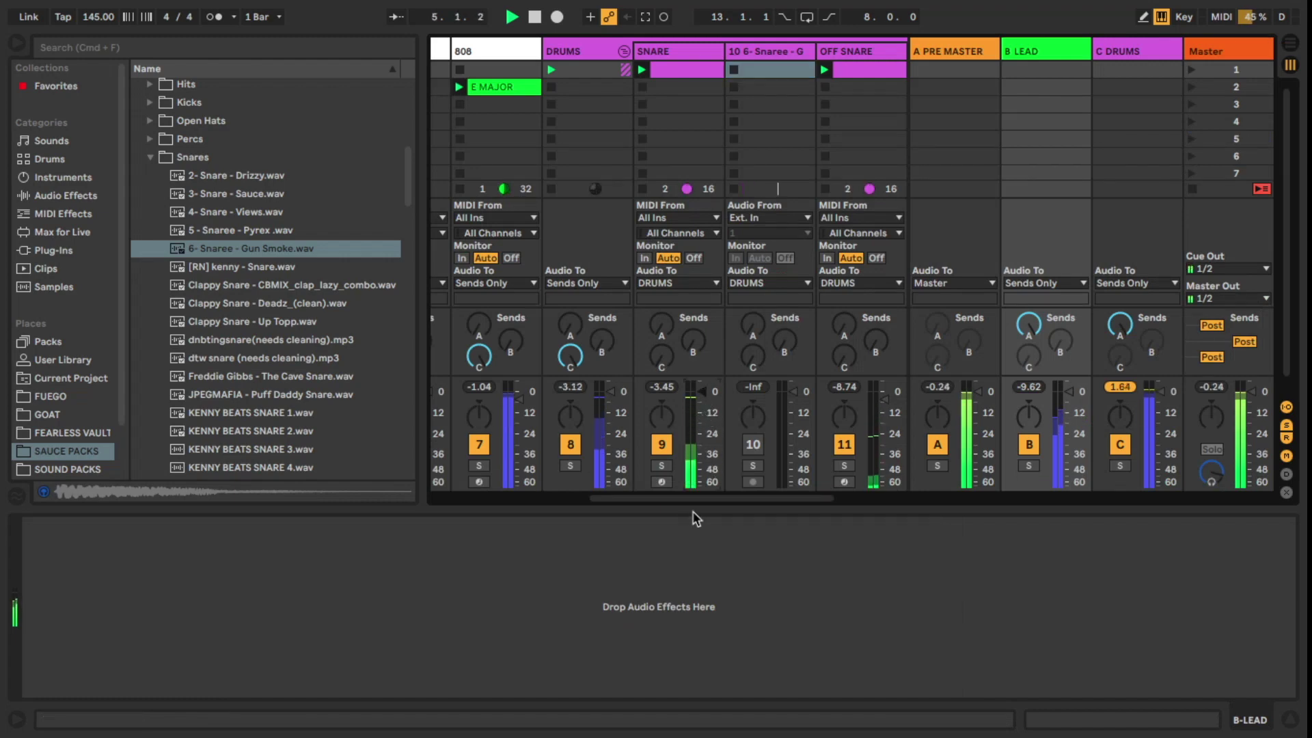
# Step: Raise the gain of the SNARE track's sampler to 2.8 dB and audition the snare in the beat
pyautogui.click(679, 55)
pyautogui.press('space')
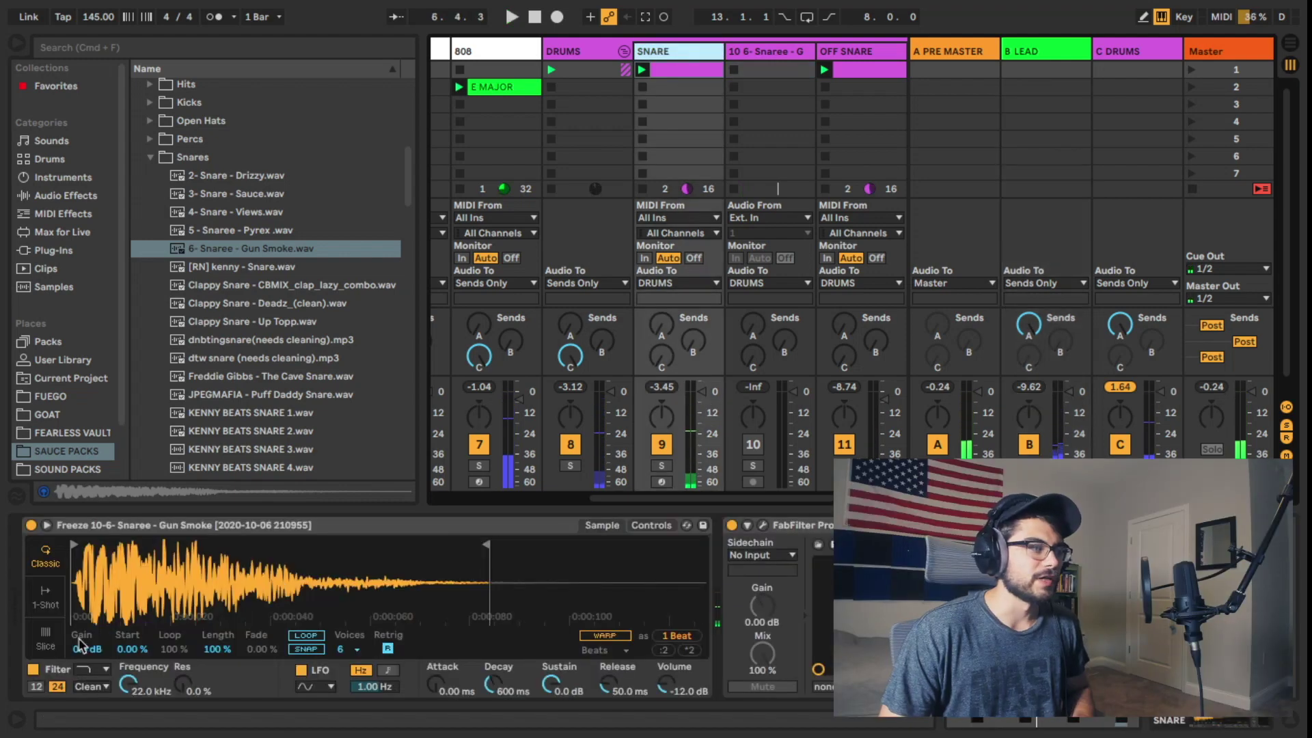
pyautogui.moveTo(84, 649)
pyautogui.mouseDown()
pyautogui.moveTo(84, 632)
pyautogui.moveTo(86, 646)
pyautogui.mouseUp()
pyautogui.press('space')
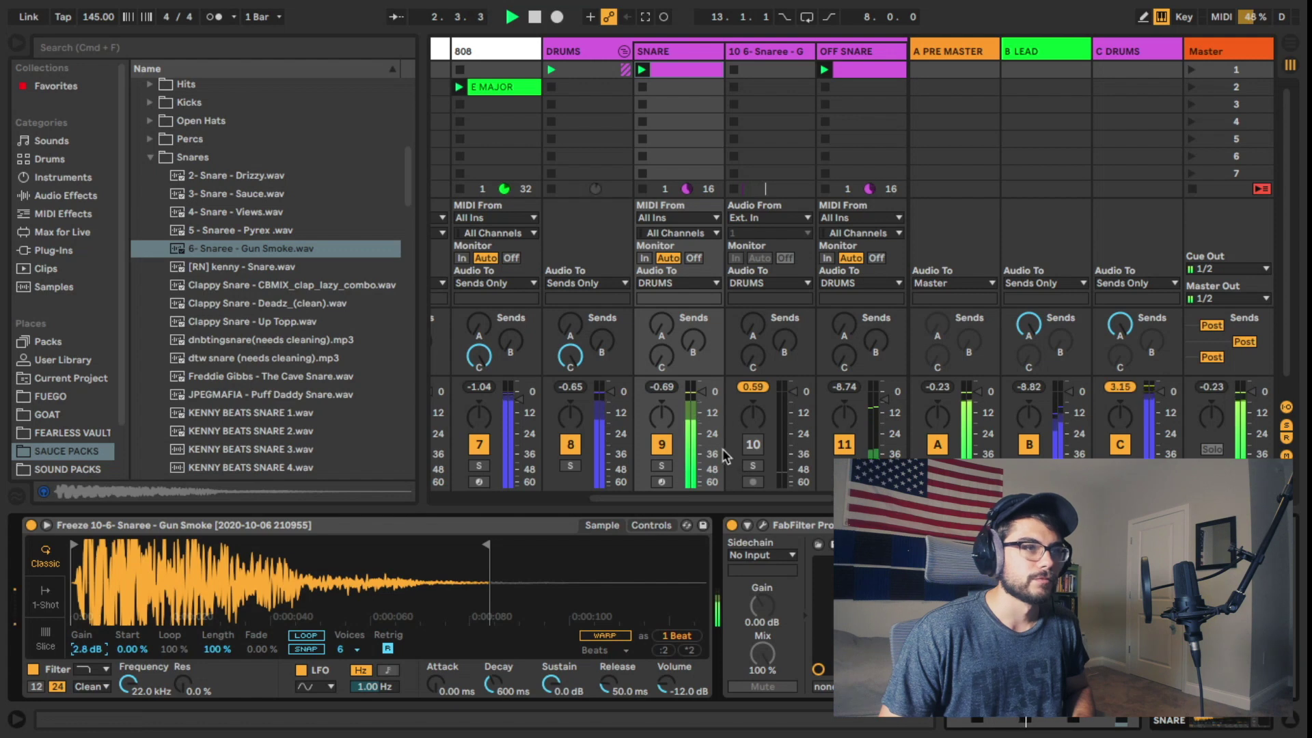
pyautogui.press('space')
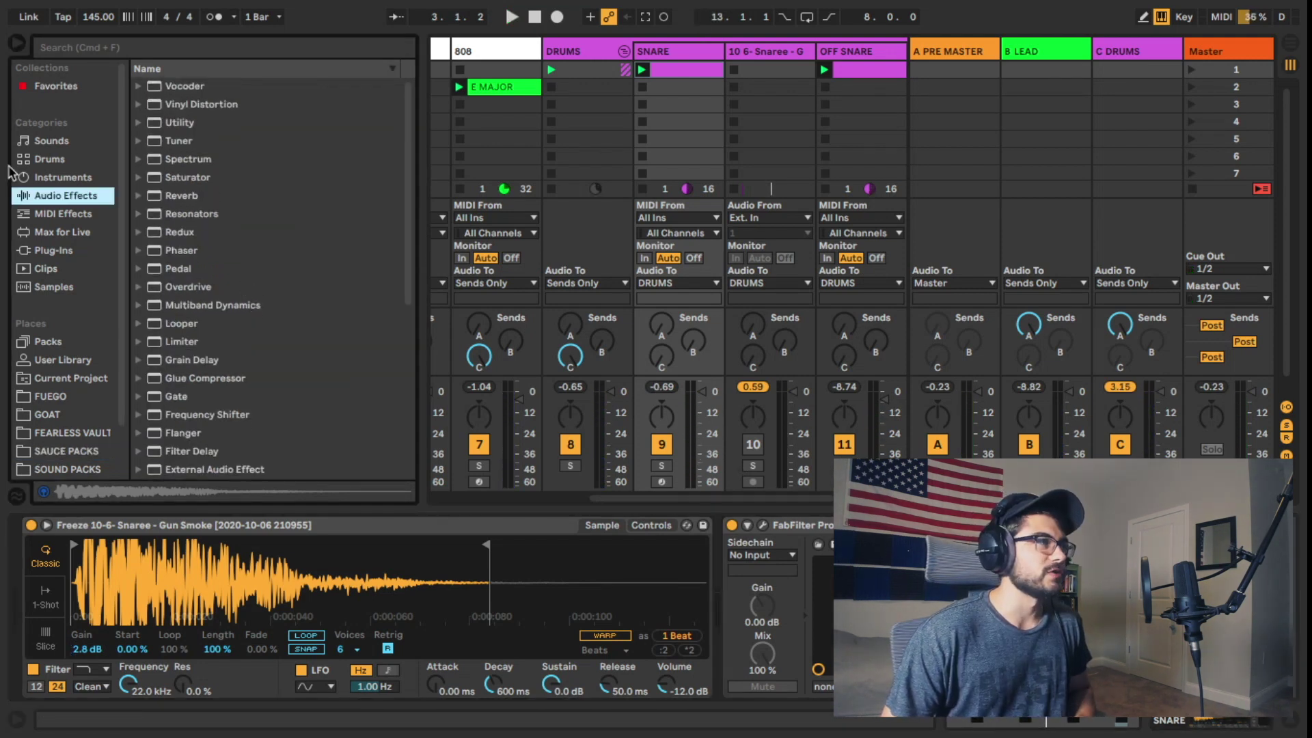
# Step: Insert the Corpus audio effect between the sampler and FabFilter Pro-Q 3 on the SNARE track, keeping the Beam resonator type
pyautogui.scroll(-3, 281, 299)
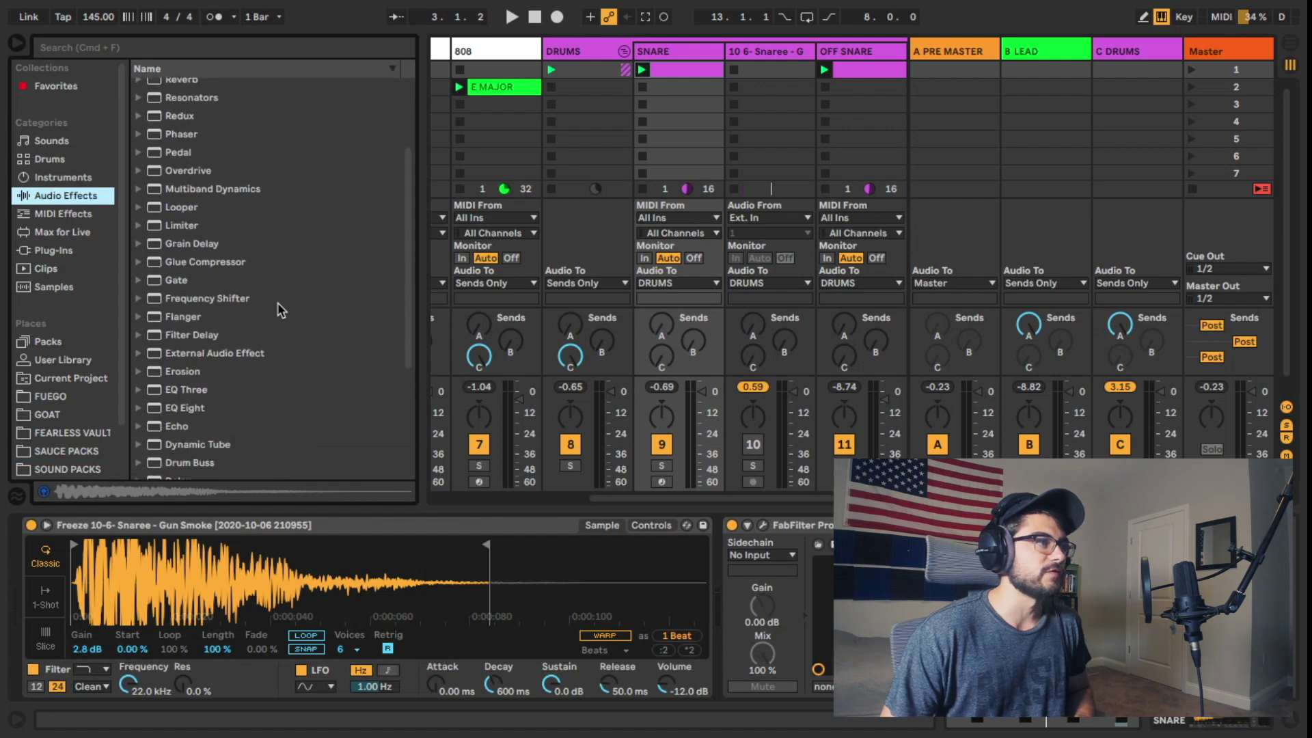
pyautogui.scroll(3, 280, 311)
pyautogui.scroll(-5, 278, 313)
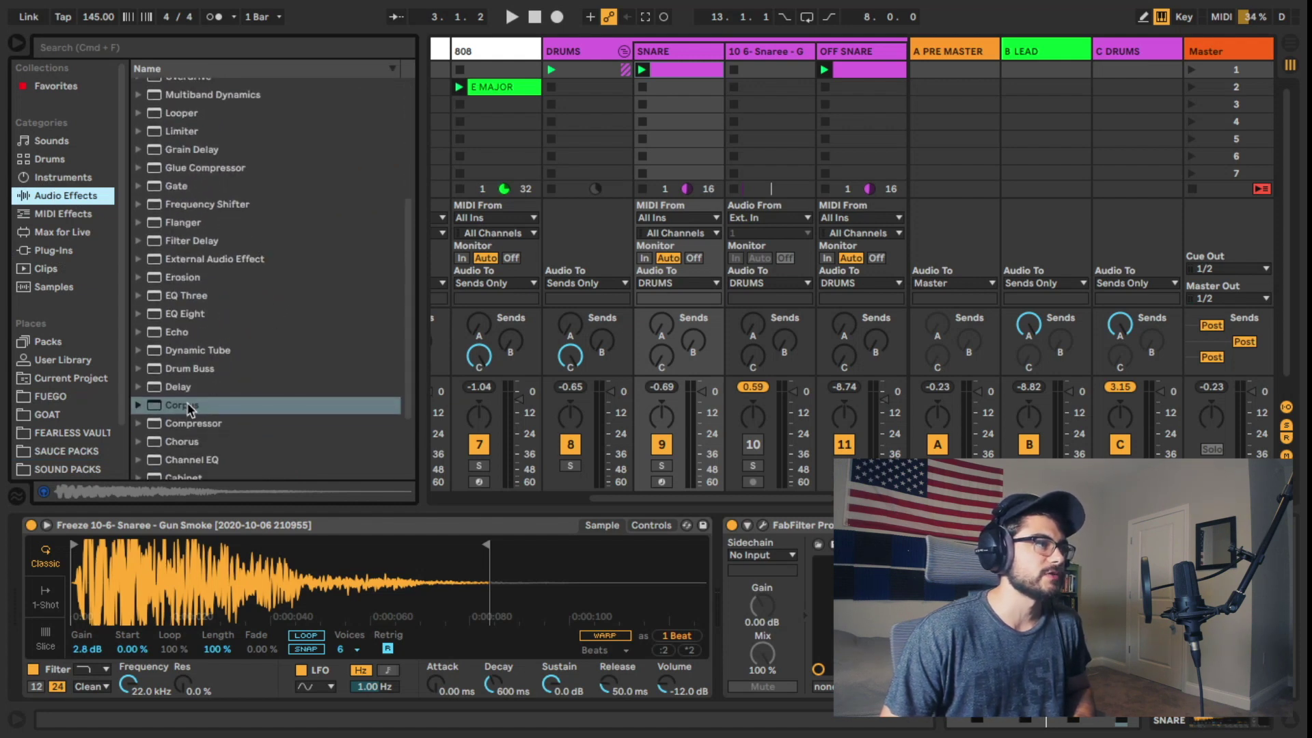
pyautogui.click(188, 407)
pyautogui.moveTo(188, 407); pyautogui.dragTo(732, 586)
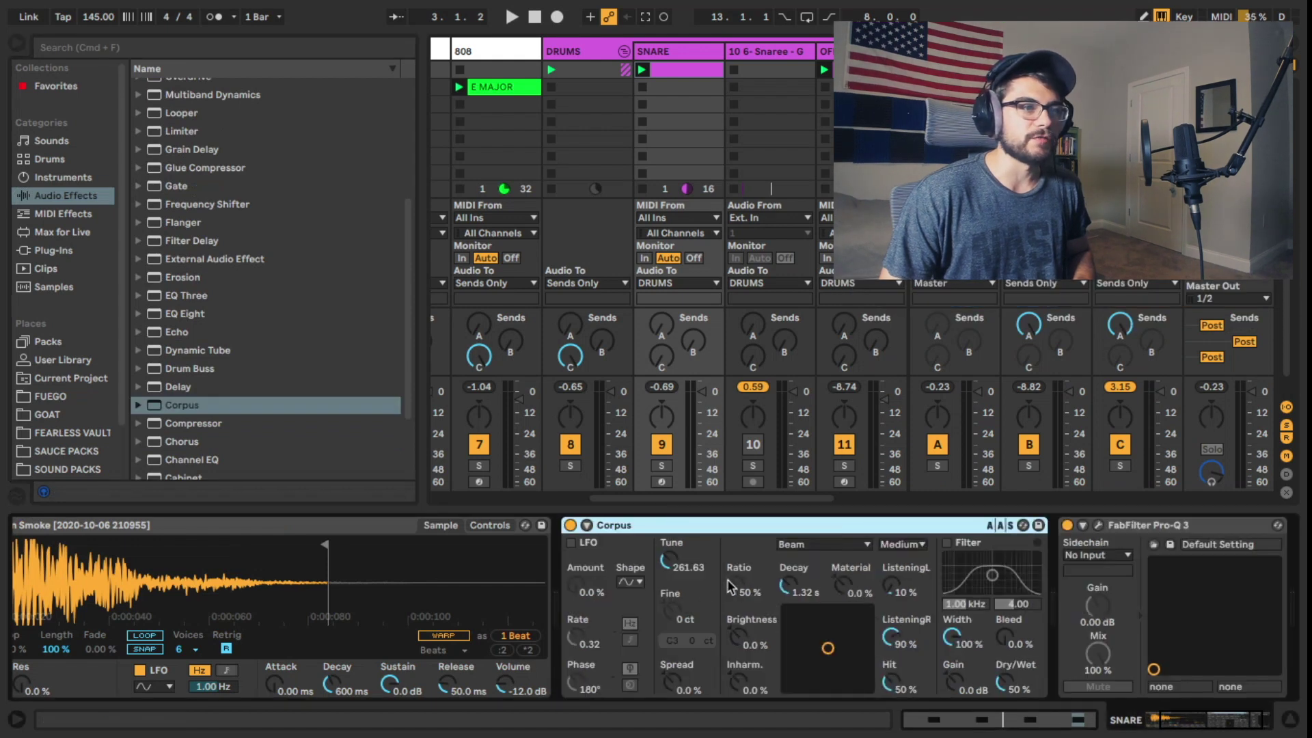
pyautogui.click(822, 547)
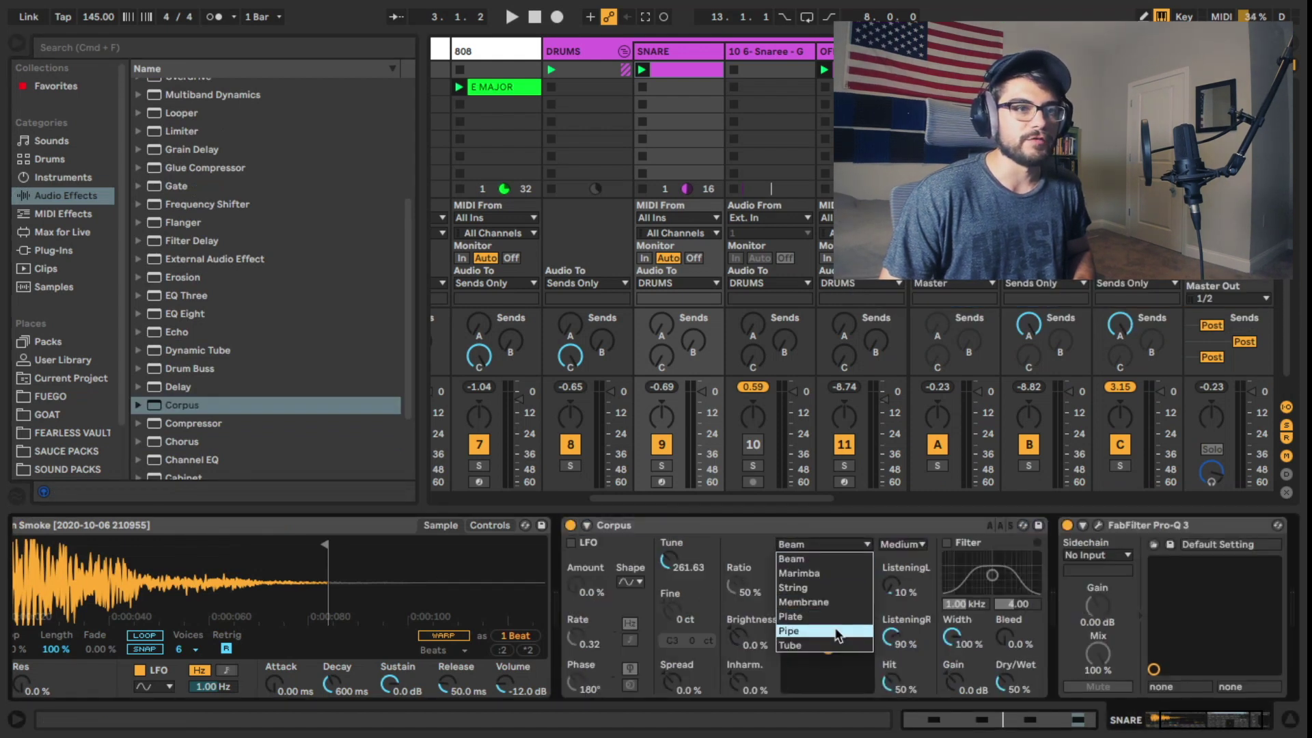
pyautogui.click(790, 557)
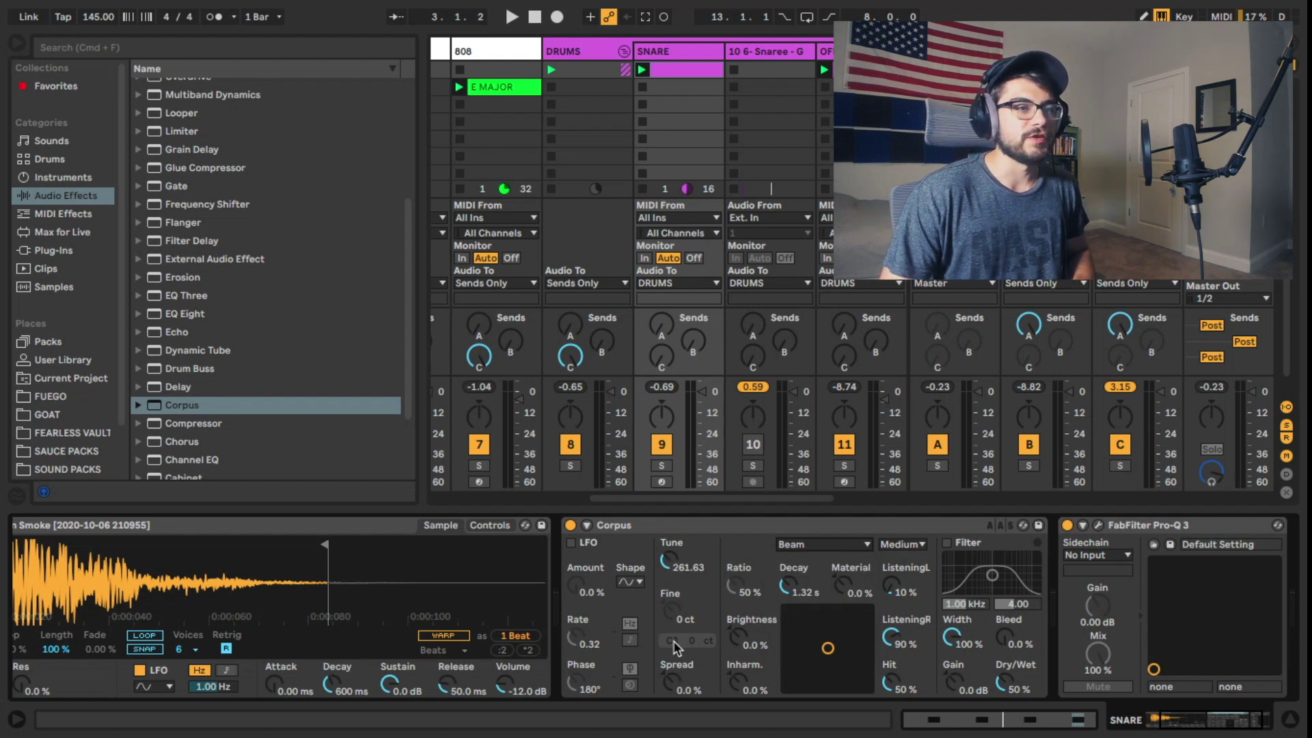
# Step: Solo the SNARE track and audition it with the Corpus effect
pyautogui.click(662, 466)
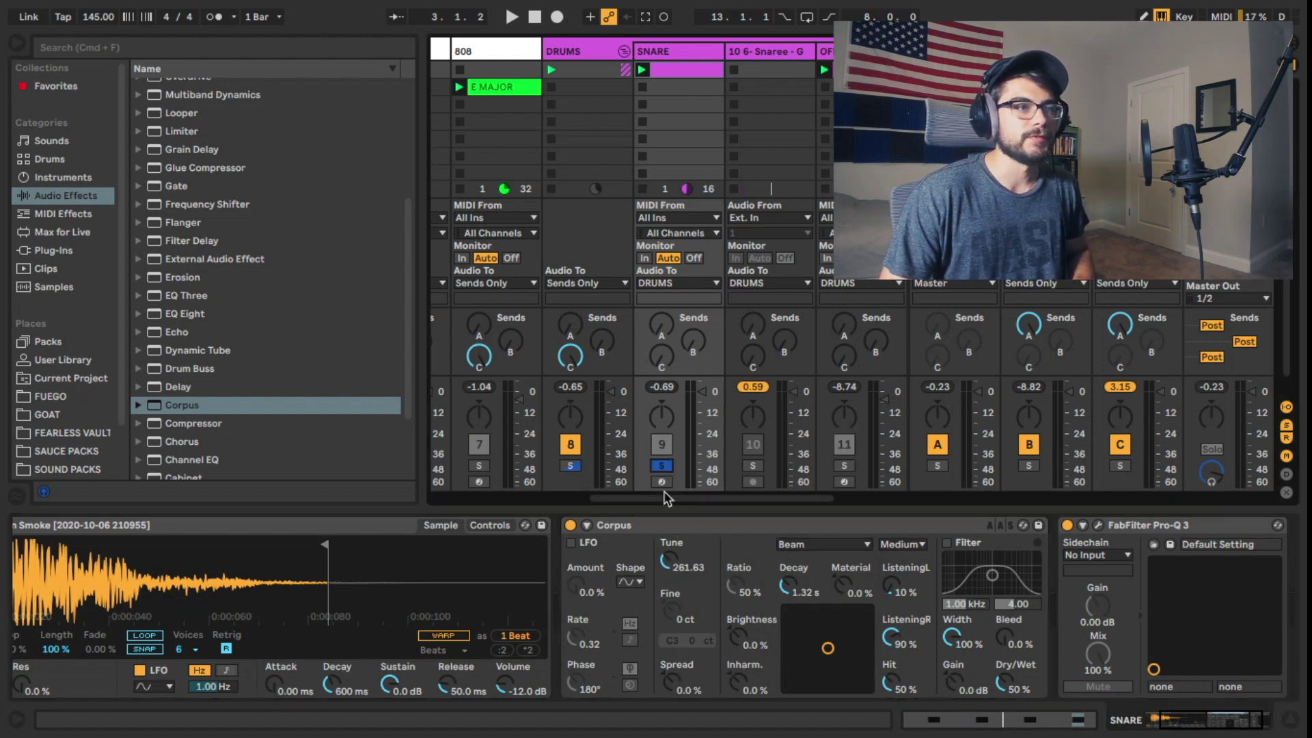
pyautogui.press('space')
pyautogui.press('space')
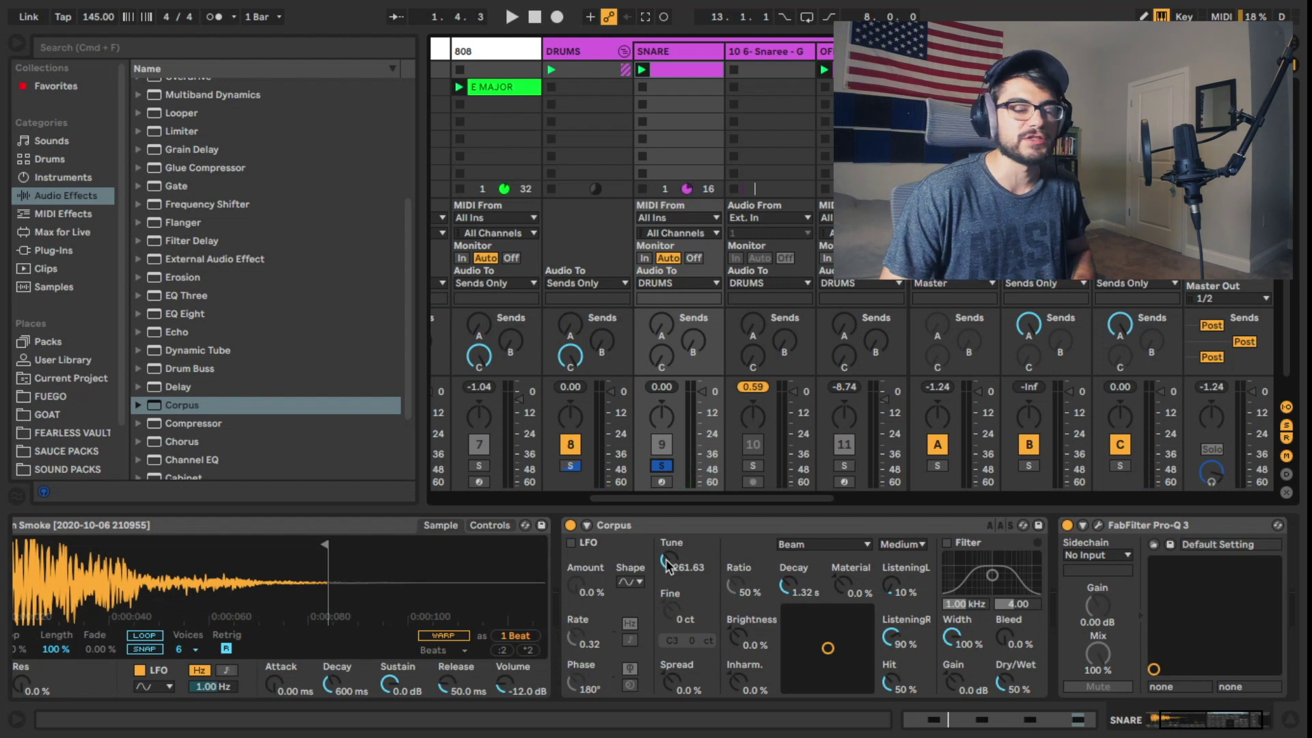
# Step: Raise the Corpus Tune to 1023.73 while auditioning the soloed snare
pyautogui.moveTo(667, 564); pyautogui.dragTo(668, 557)
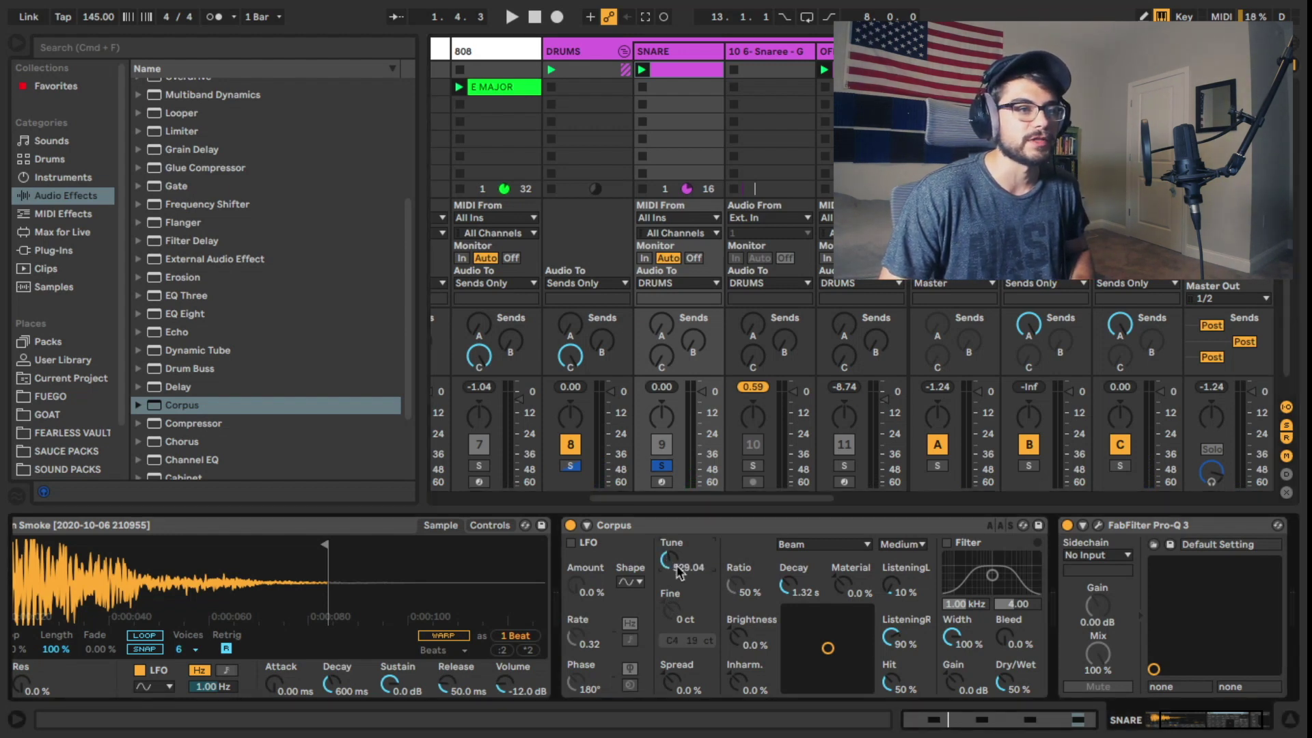
pyautogui.press('space')
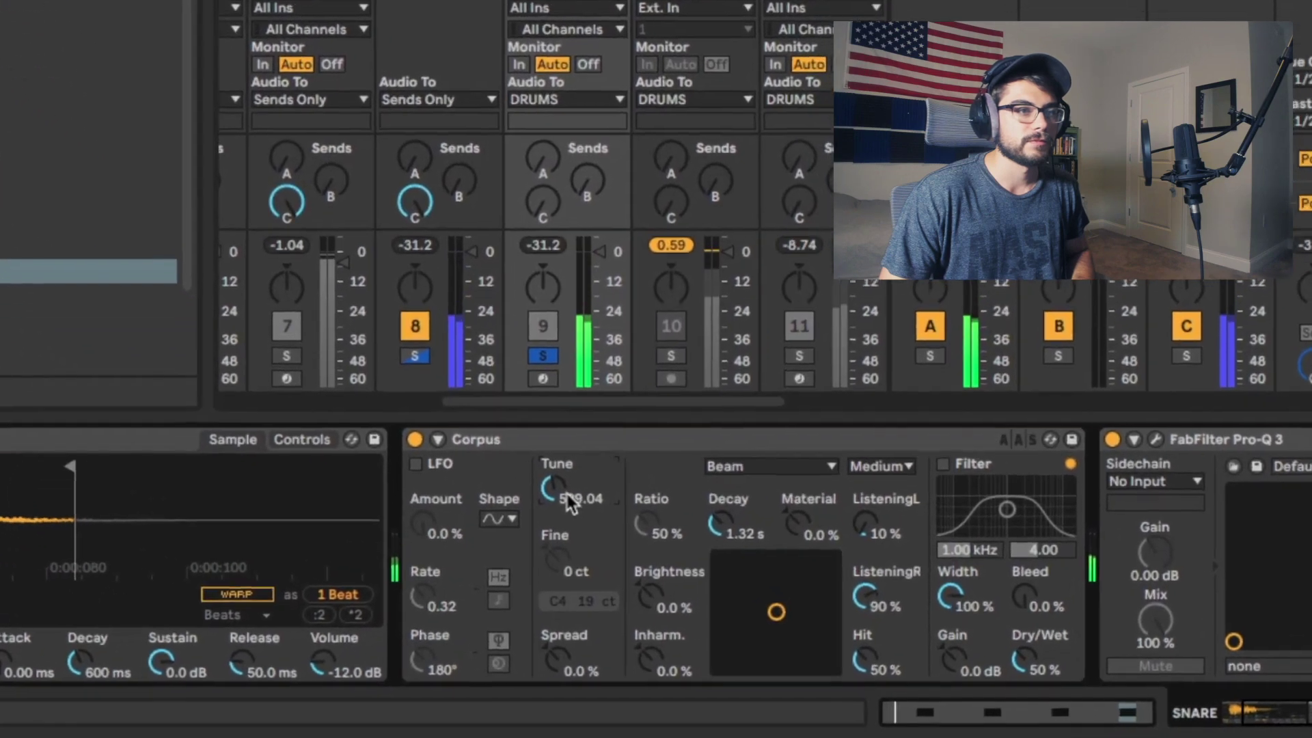
pyautogui.moveTo(570, 502); pyautogui.dragTo(570, 438)
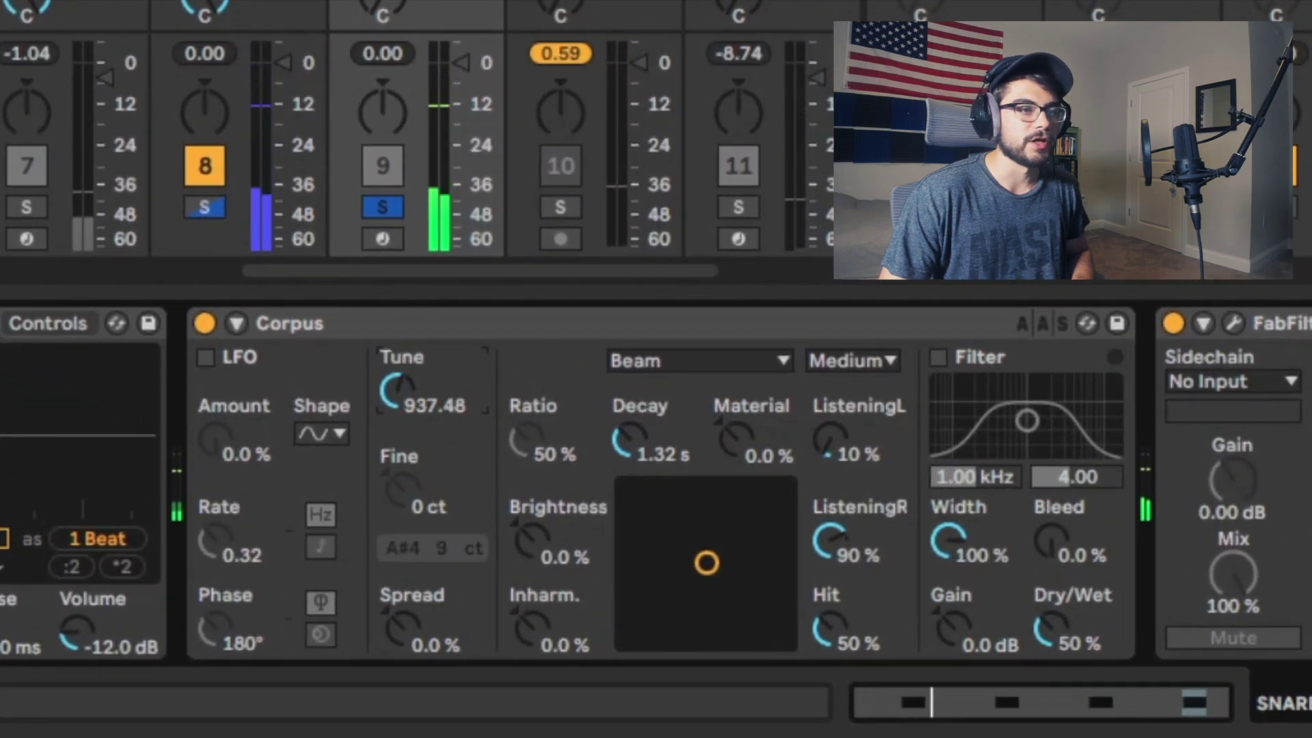
pyautogui.moveTo(393, 391); pyautogui.dragTo(397, 391)
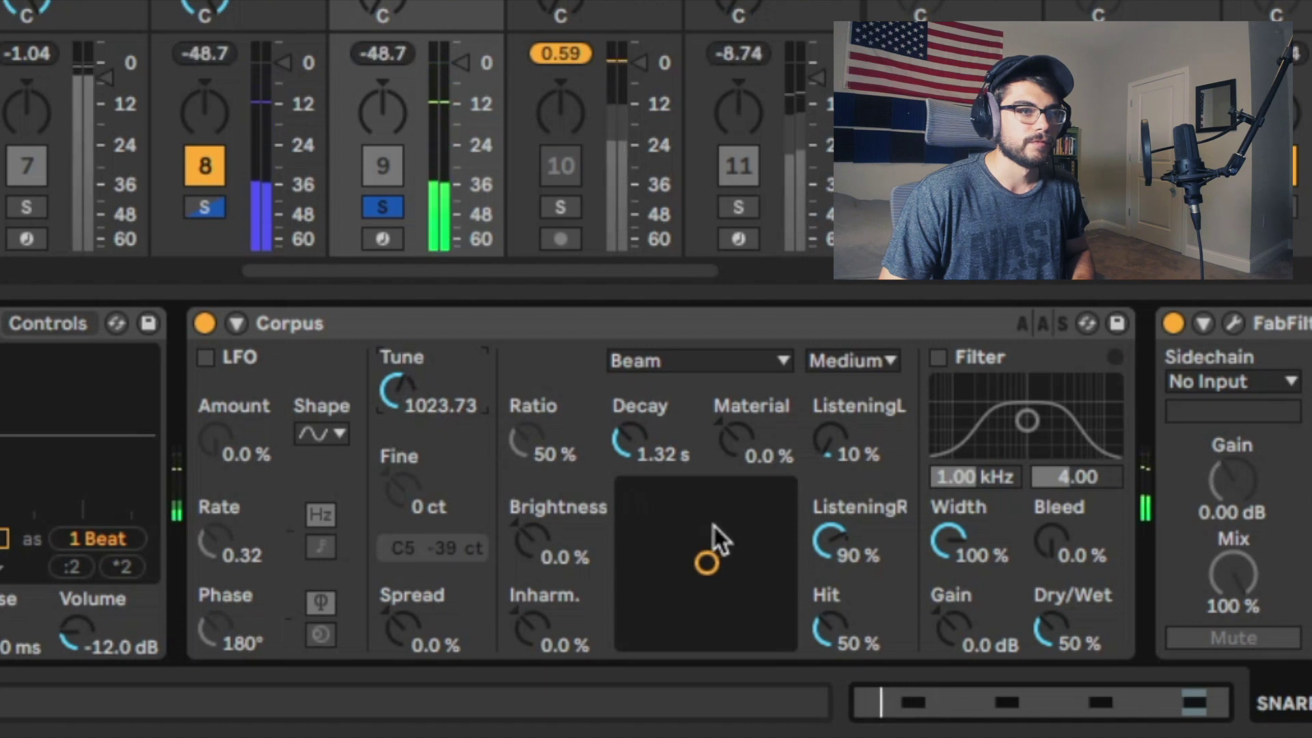
# Step: Try the Marimba and String resonator types in Corpus on the playing snare and return to Beam
pyautogui.click(688, 363)
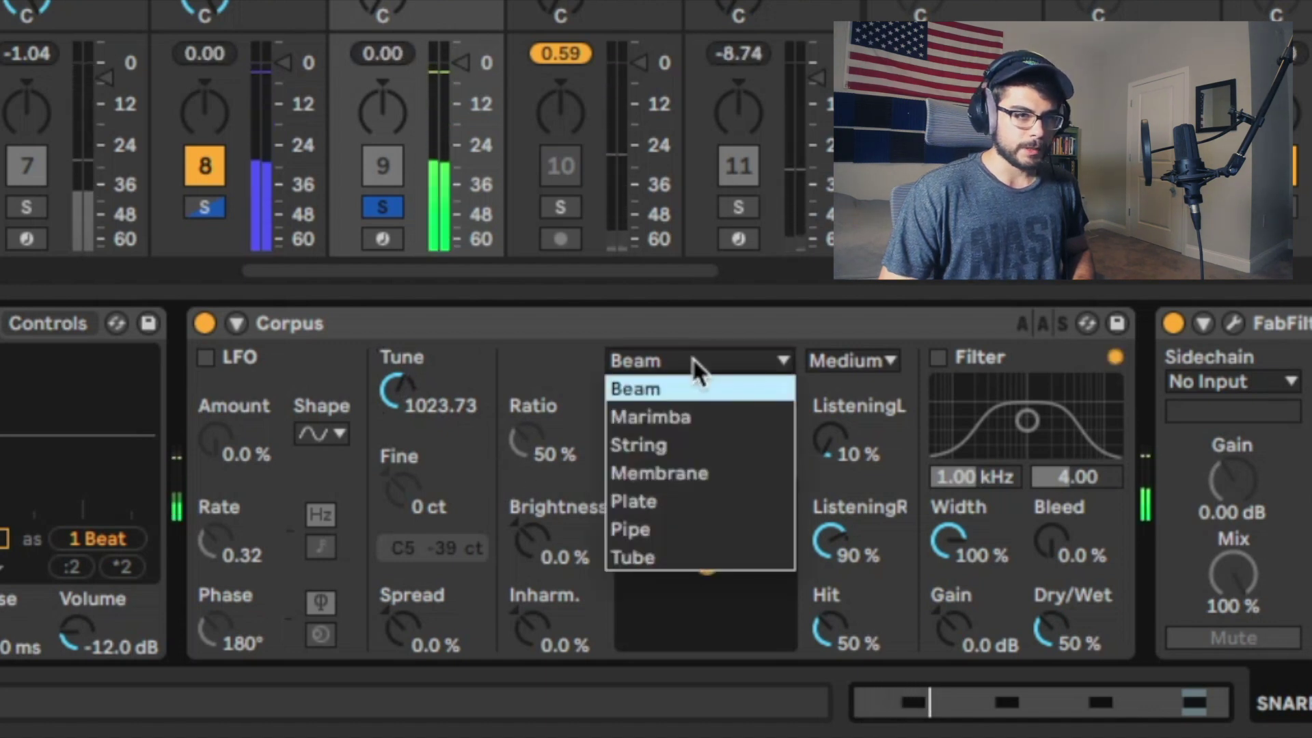
pyautogui.click(694, 416)
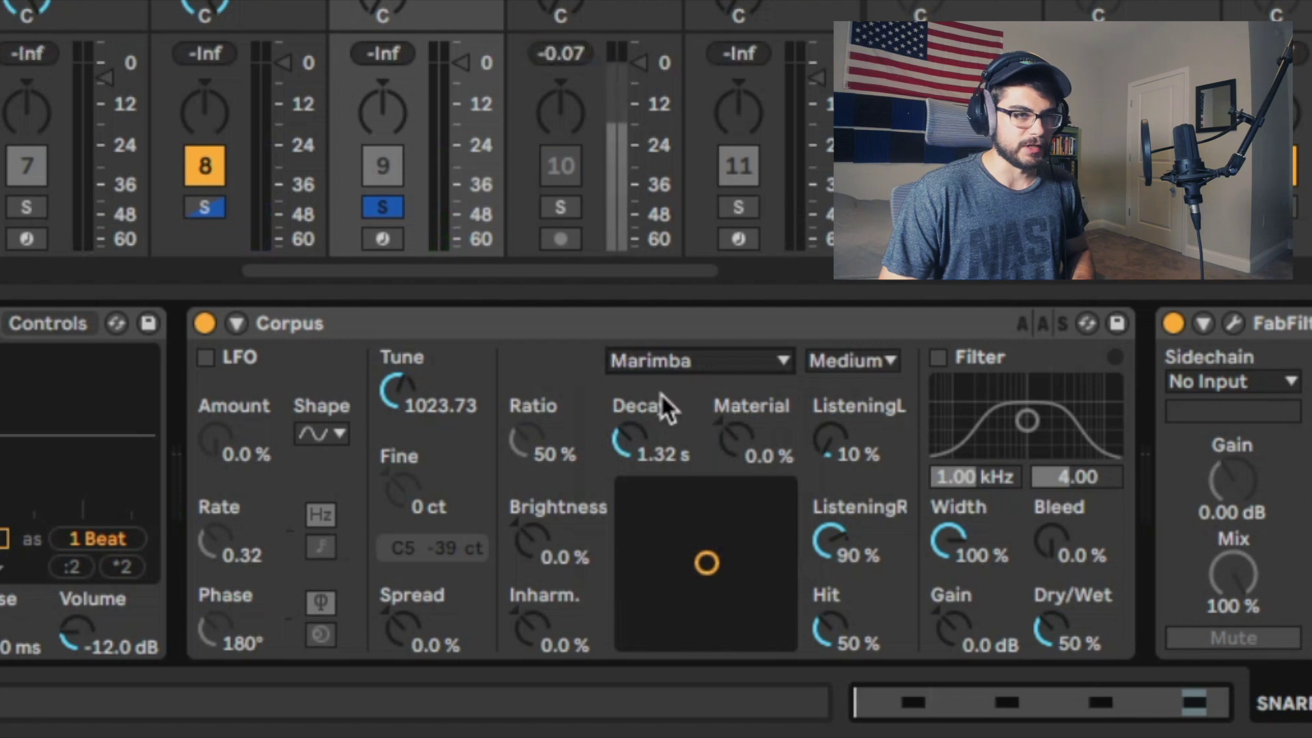
pyautogui.click(671, 357)
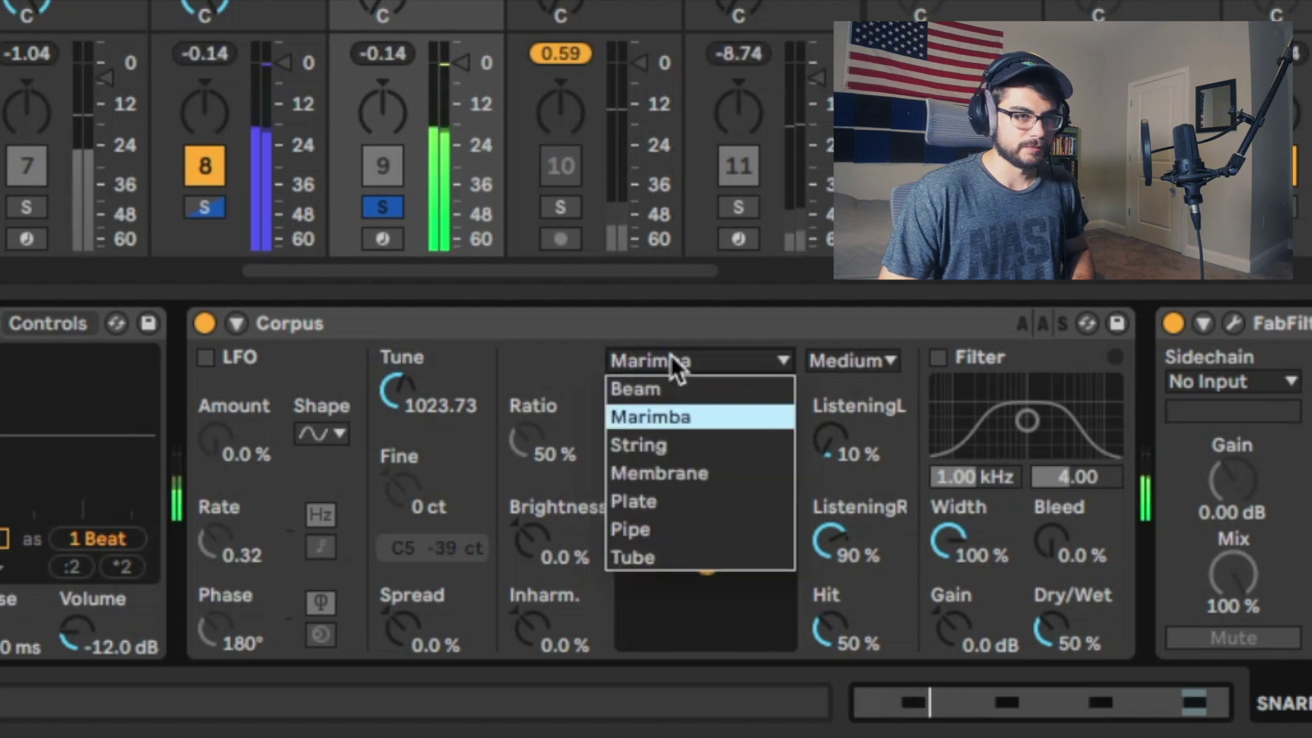
pyautogui.click(650, 447)
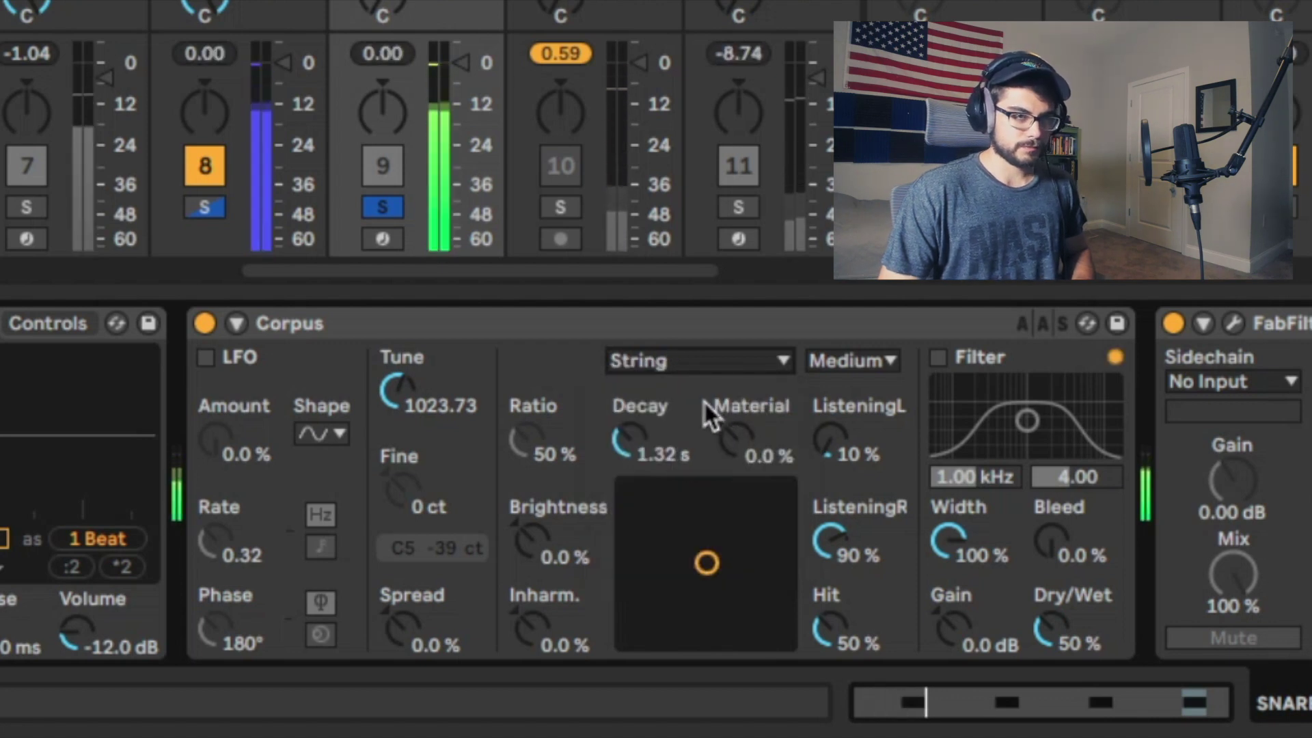
pyautogui.click(691, 361)
pyautogui.click(651, 383)
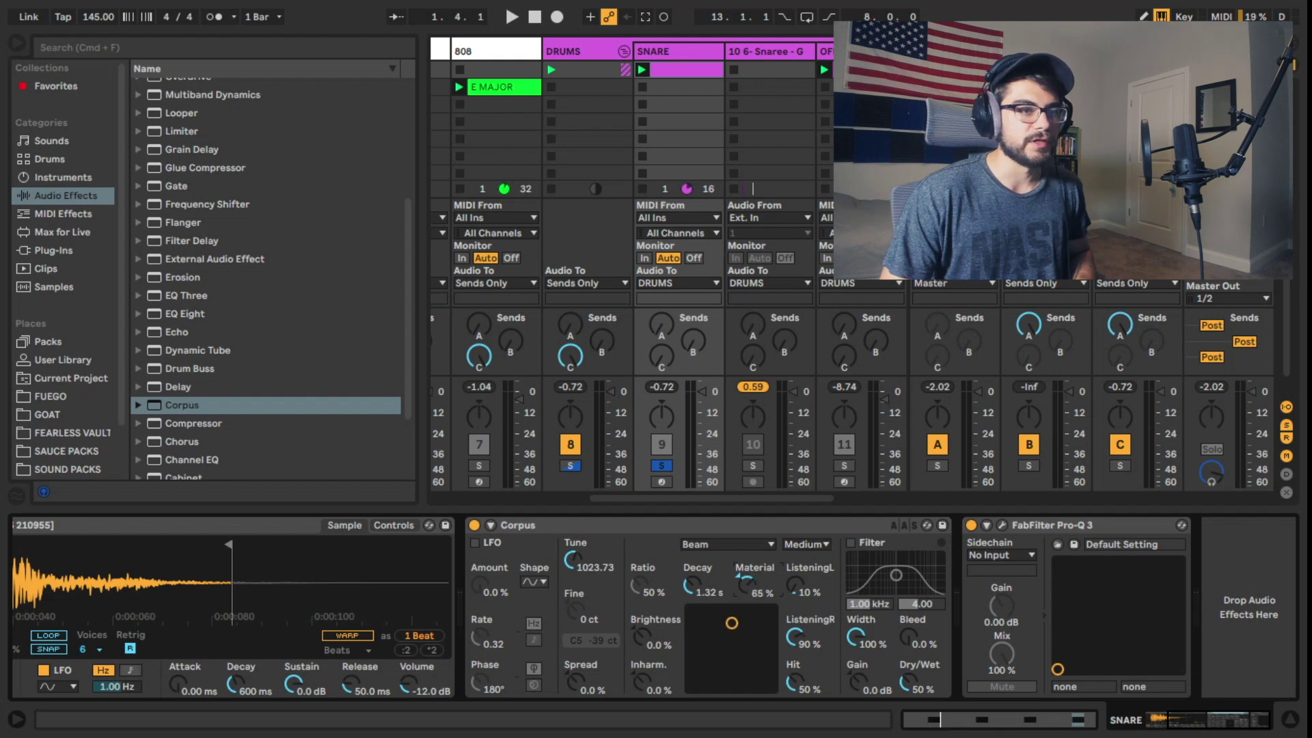
# Step: Raise the Corpus Bleed to 100 % and audition the soloed snare
pyautogui.press('space')
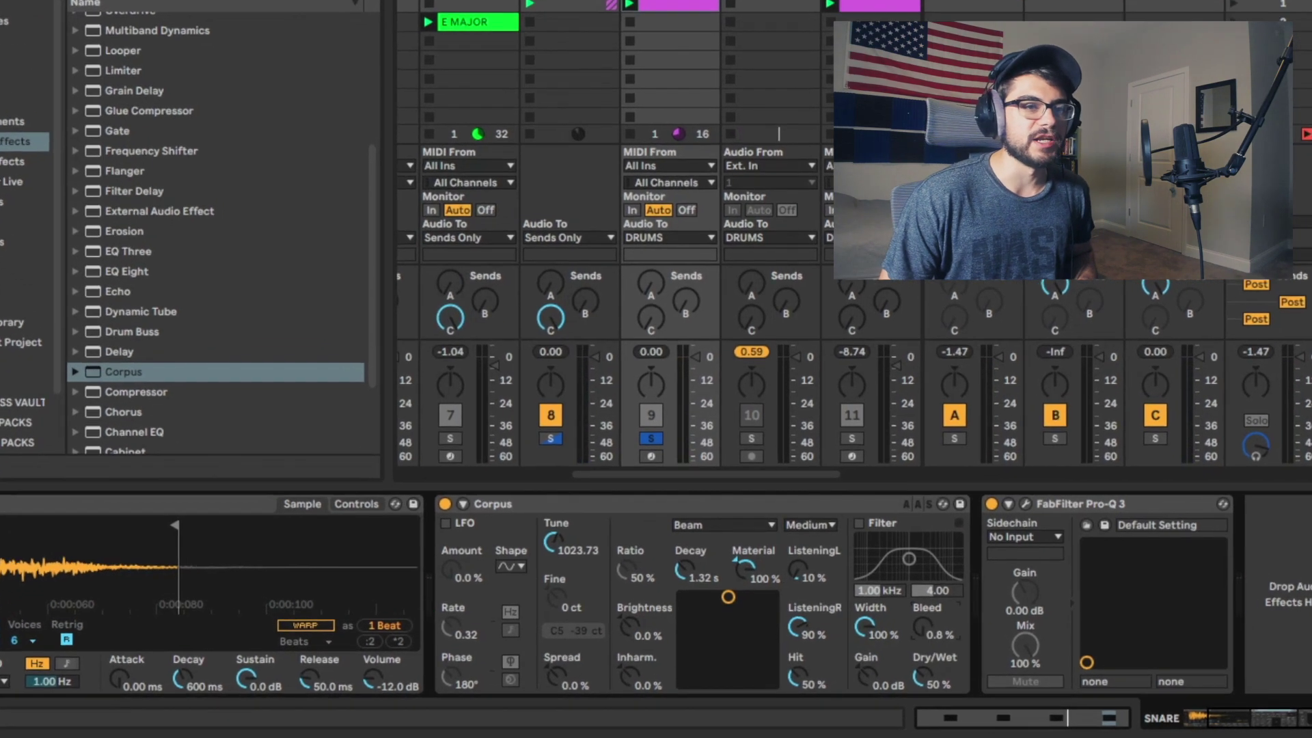
pyautogui.moveTo(926, 627); pyautogui.dragTo(925, 526)
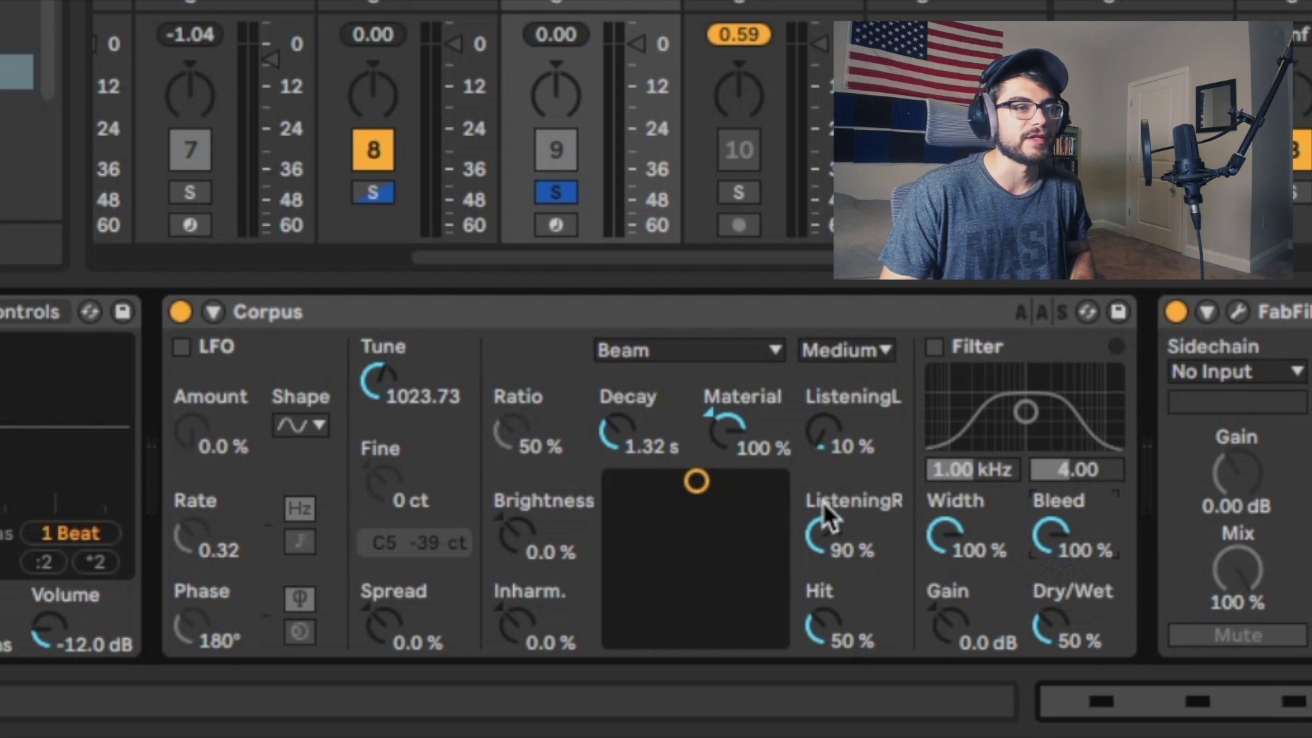
pyautogui.press('space')
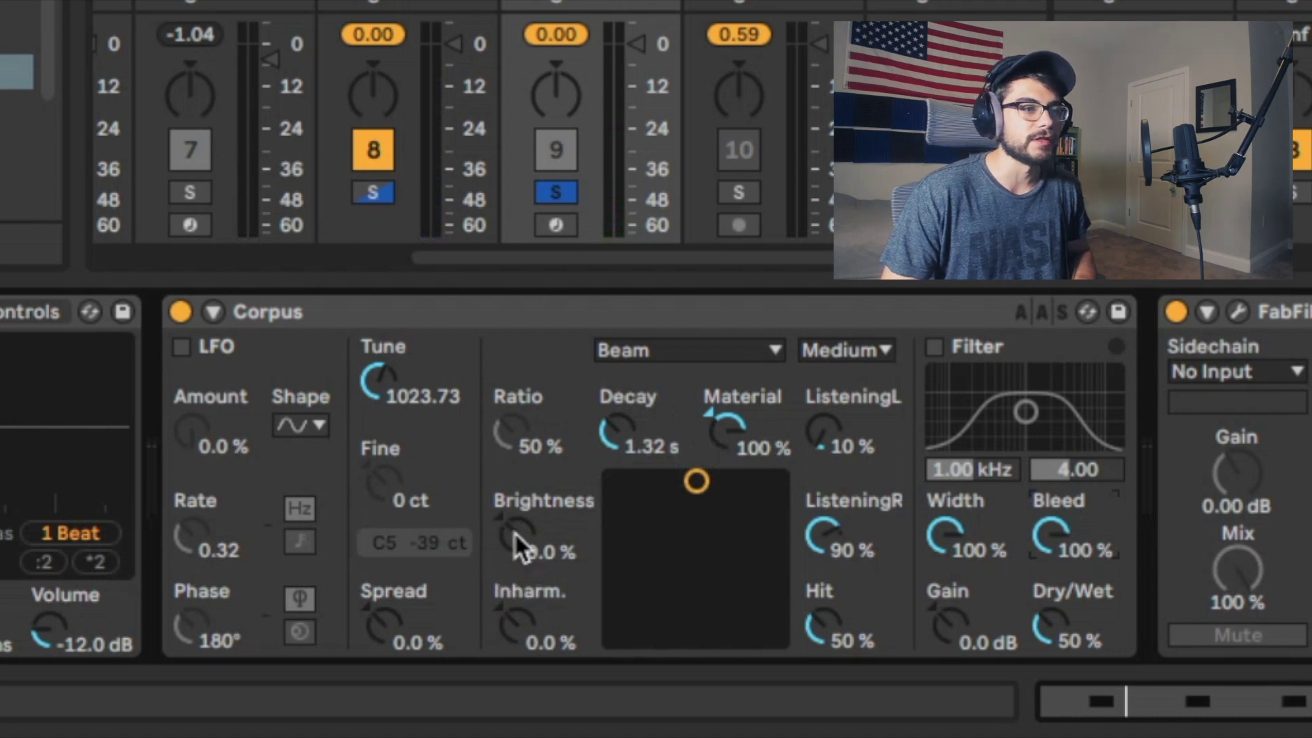
# Step: Try the Corpus Brightness at 21 % and settle it at -38 % while auditioning the snare
pyautogui.moveTo(513, 531); pyautogui.dragTo(514, 526)
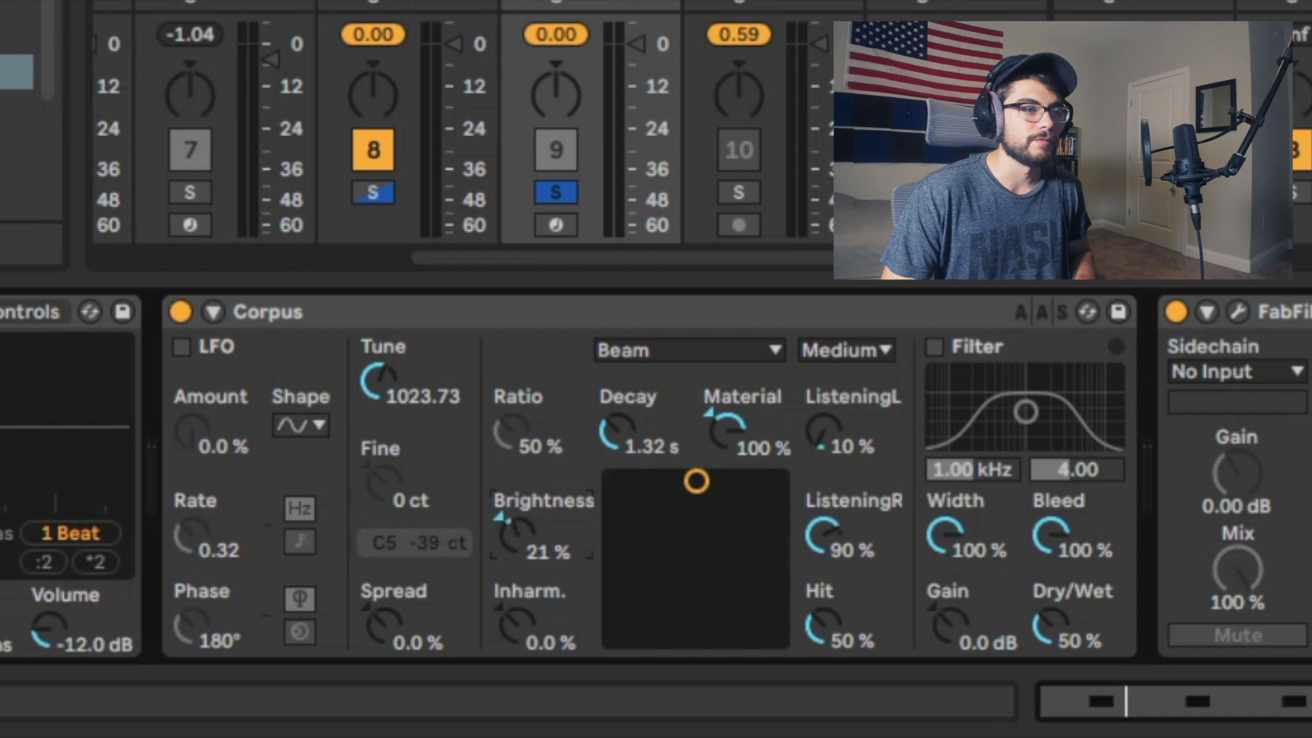
pyautogui.moveTo(513, 526); pyautogui.dragTo(514, 564)
pyautogui.press('space')
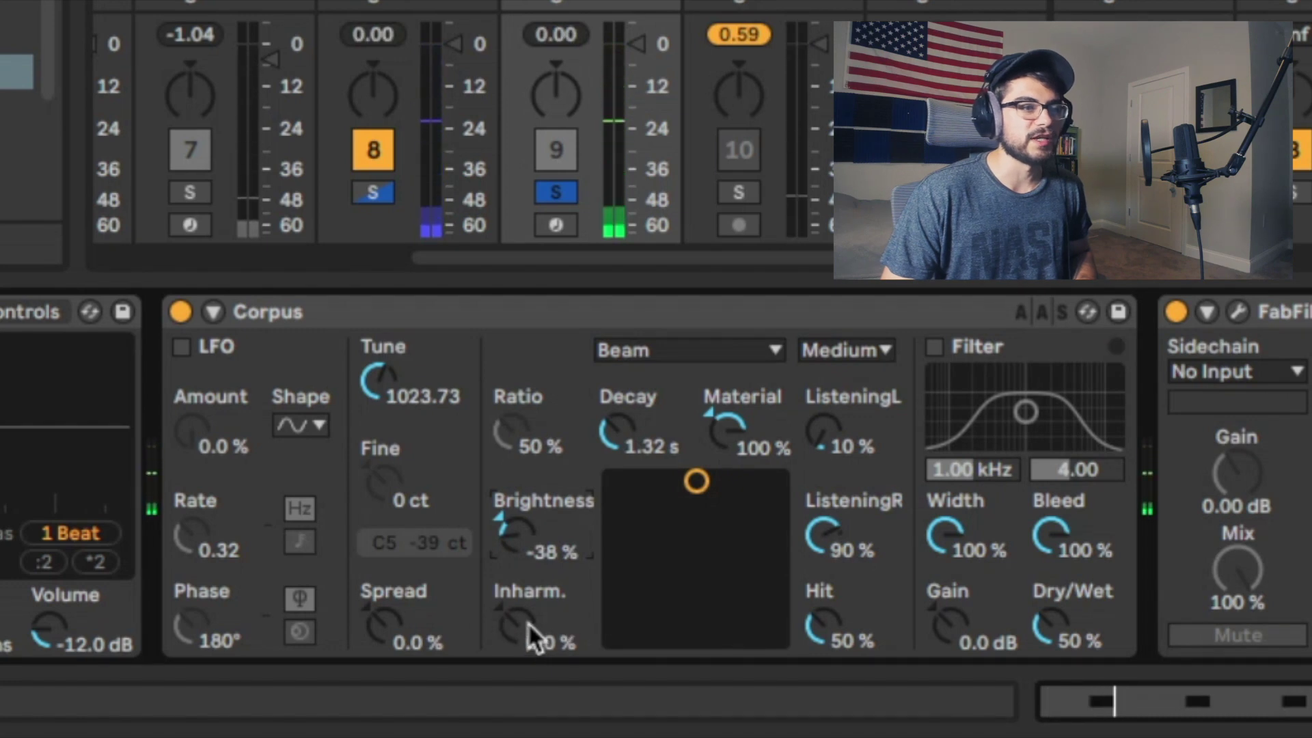
# Step: Sweep the Corpus Inharmonics between 100 % and -100 % during playback and settle it at 30 %
pyautogui.moveTo(518, 626); pyautogui.dragTo(518, 561)
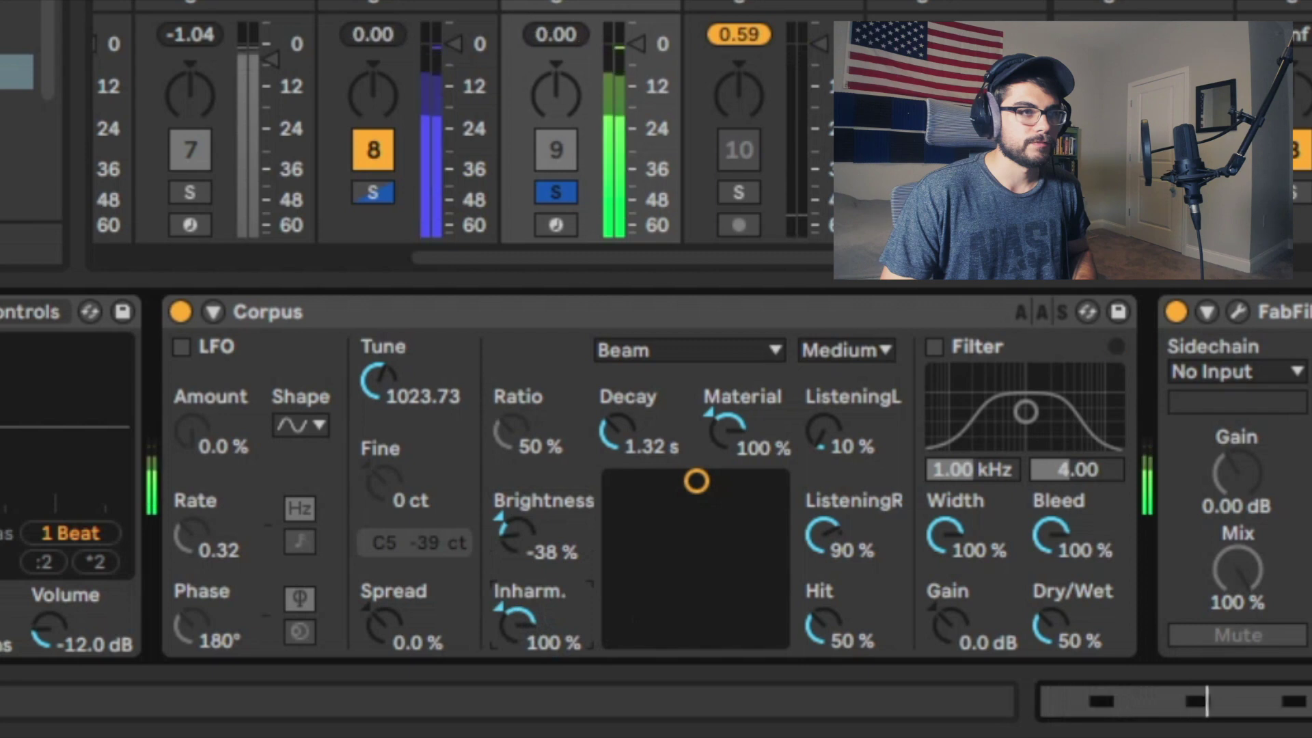
pyautogui.moveTo(518, 625); pyautogui.dragTo(518, 646)
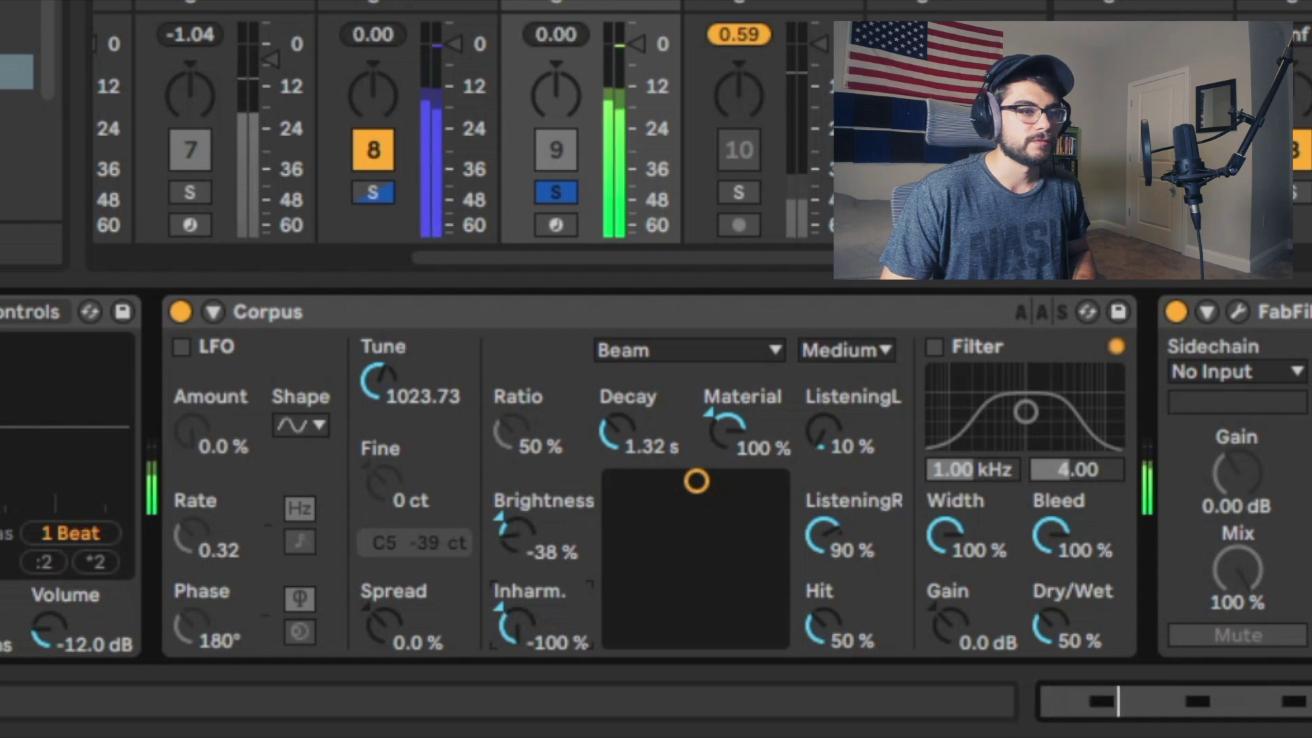
pyautogui.moveTo(518, 625); pyautogui.dragTo(518, 619)
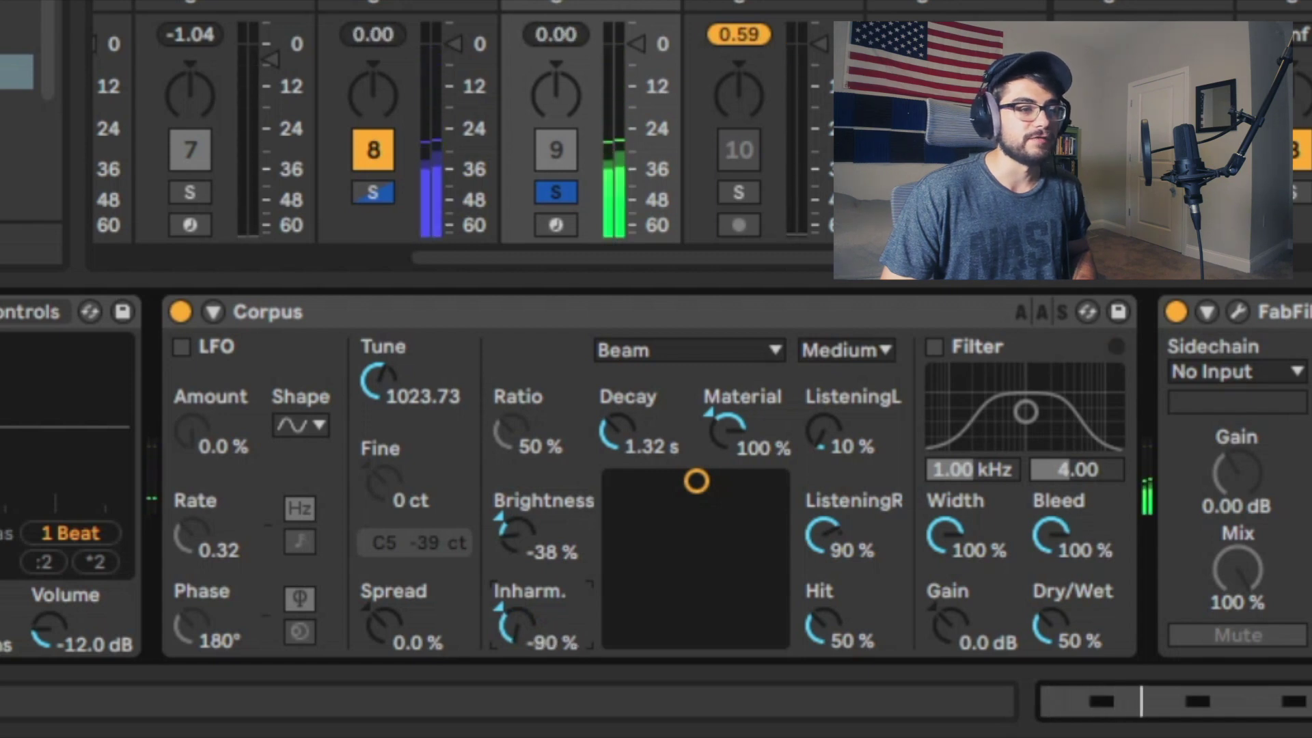
pyautogui.moveTo(517, 625); pyautogui.dragTo(517, 470)
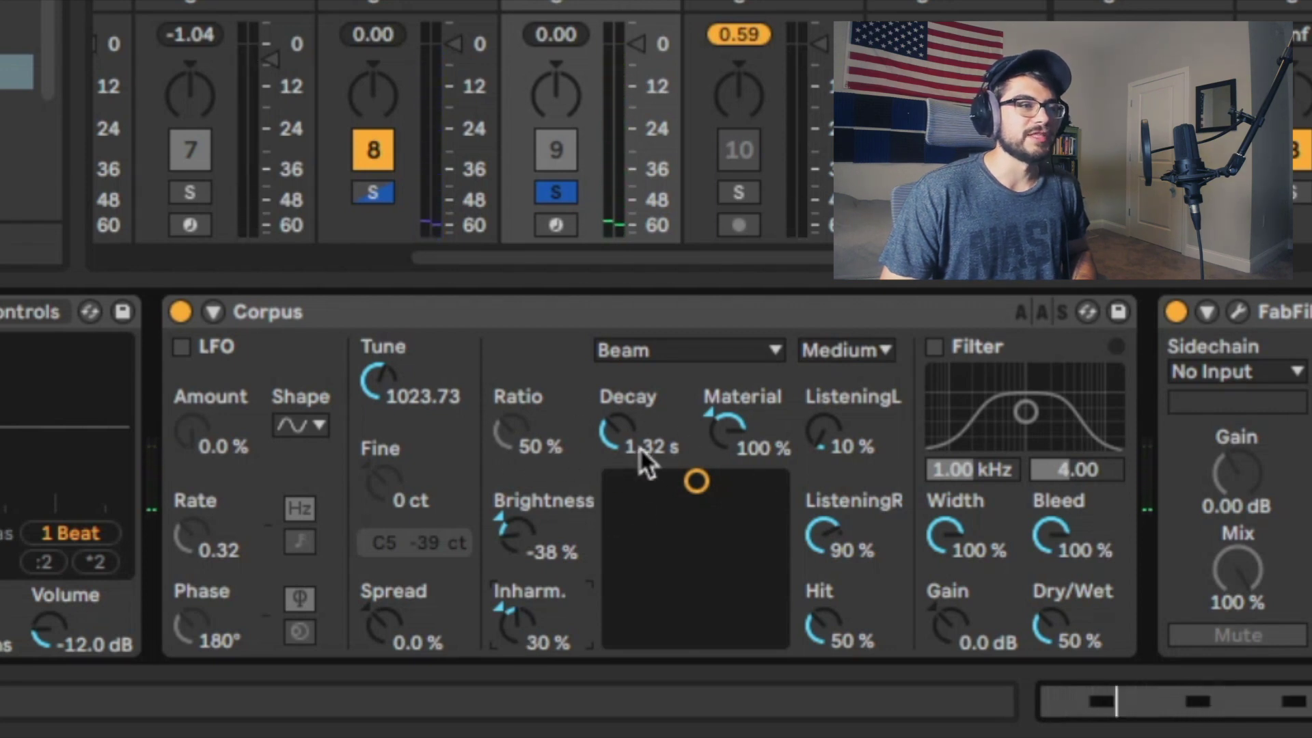
# Step: Shorten the Corpus Decay to 400 ms and audition the soloed snare
pyautogui.moveTo(617, 423); pyautogui.dragTo(618, 497)
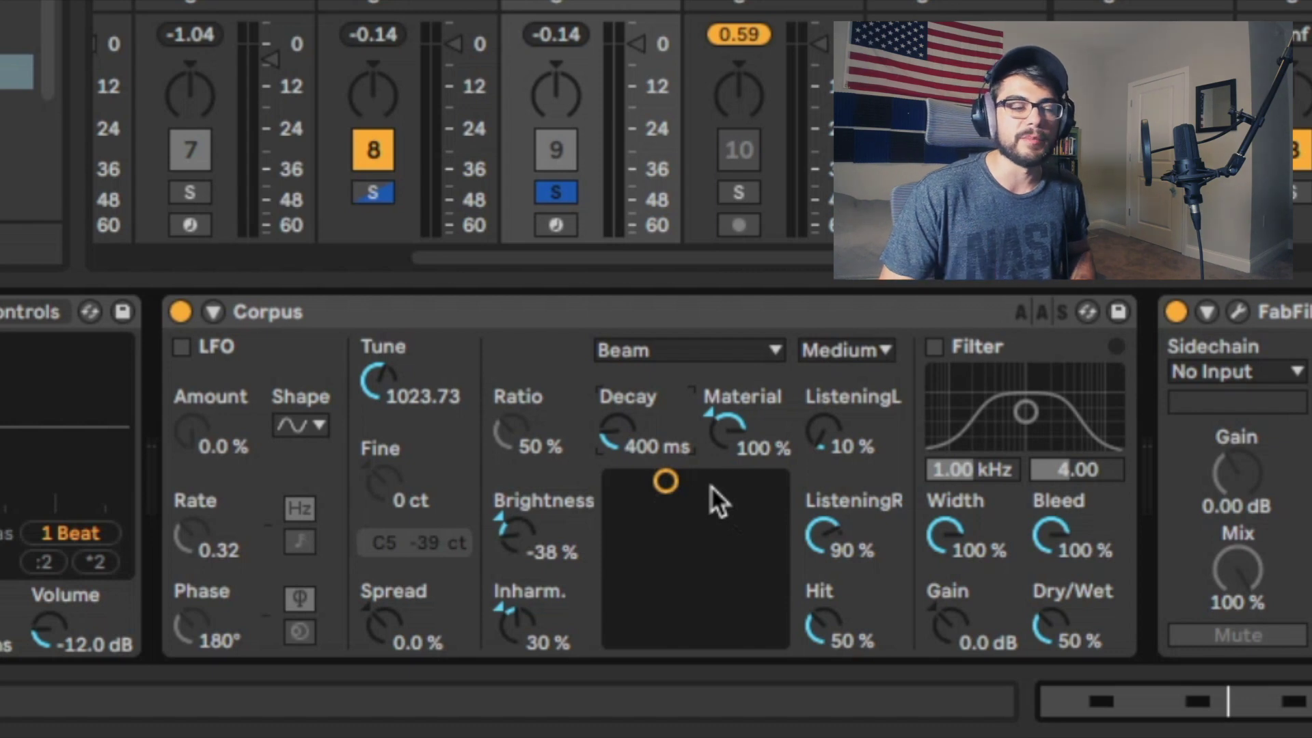
pyautogui.press('space')
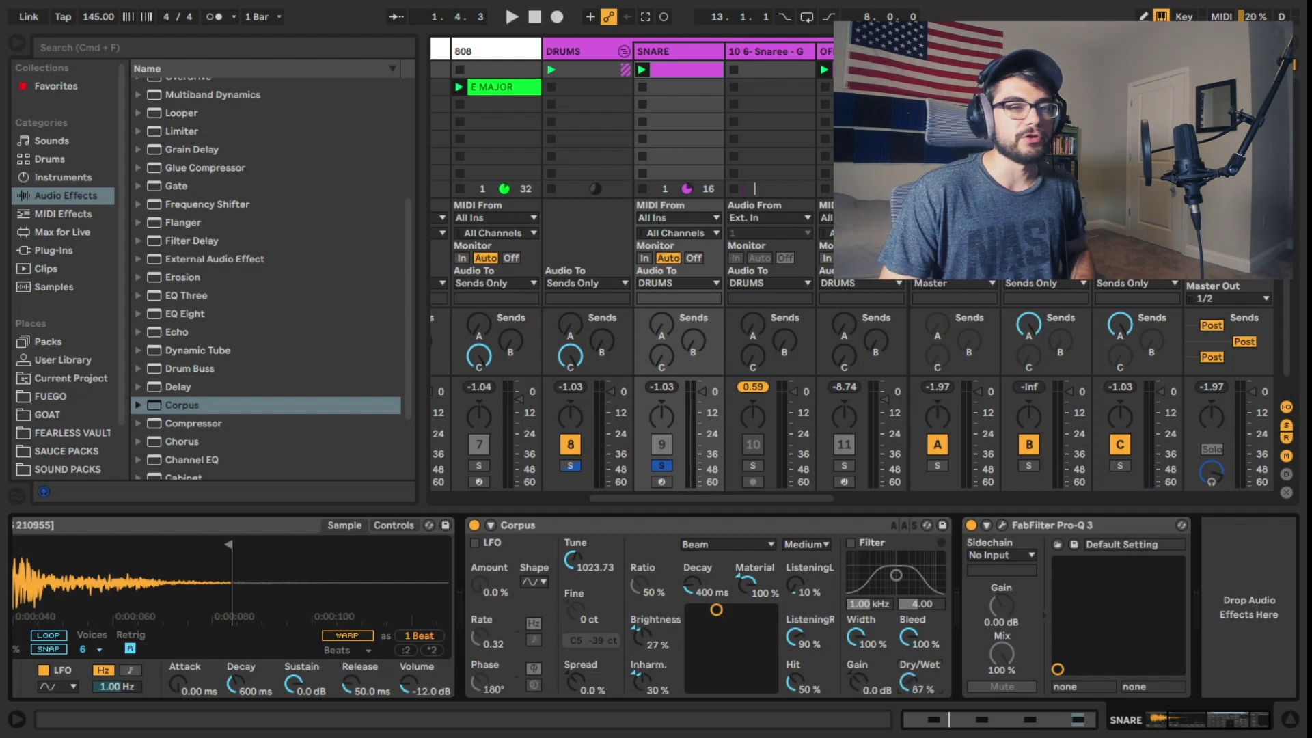
pyautogui.press('space')
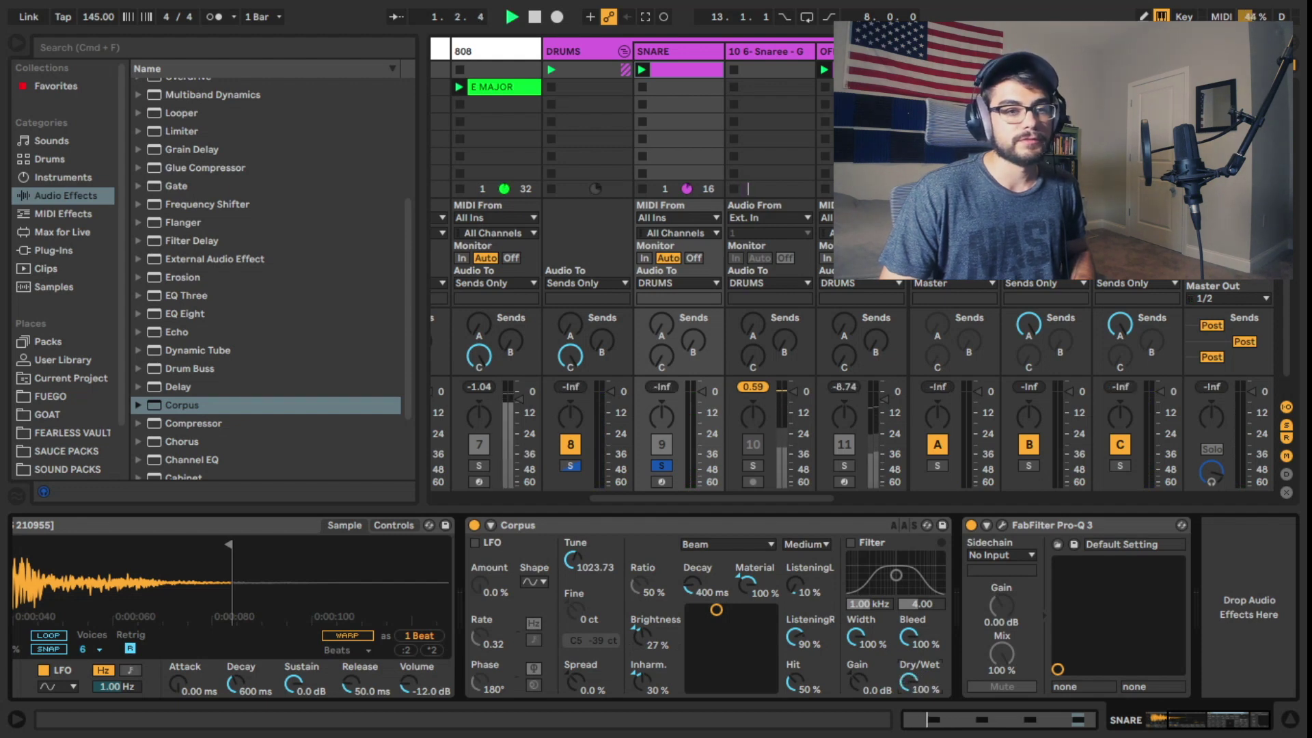
# Step: Compare the soloed snare with the Corpus Dry/Wet at 100 % and at 40 %
pyautogui.moveTo(909, 681)
pyautogui.mouseDown()
pyautogui.moveTo(909, 732)
pyautogui.moveTo(909, 670)
pyautogui.mouseUp()
pyautogui.press('space')
pyautogui.press('space')
pyautogui.press('space')
pyautogui.press('space')
pyautogui.press('space')
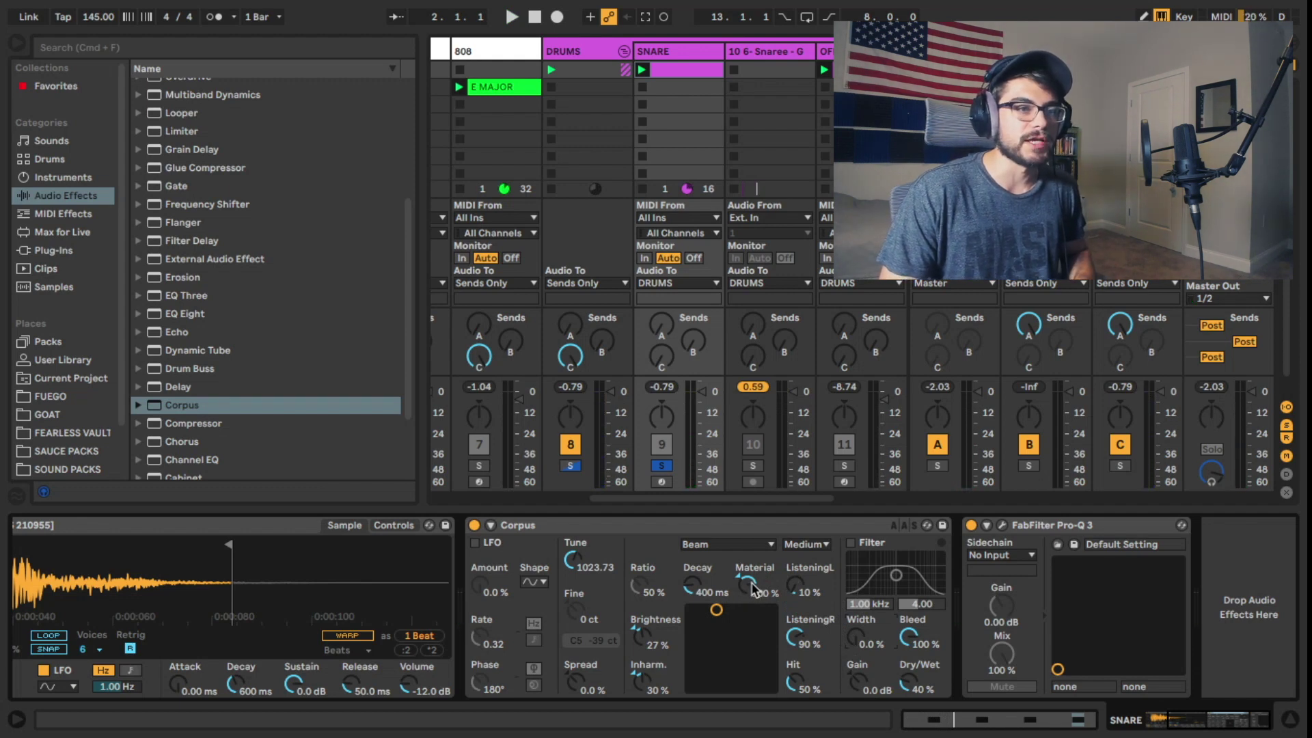
# Step: Try the Corpus Material at 60 % and settle it at 75 % while auditioning the snare
pyautogui.moveTo(756, 589); pyautogui.dragTo(750, 612)
pyautogui.press('space')
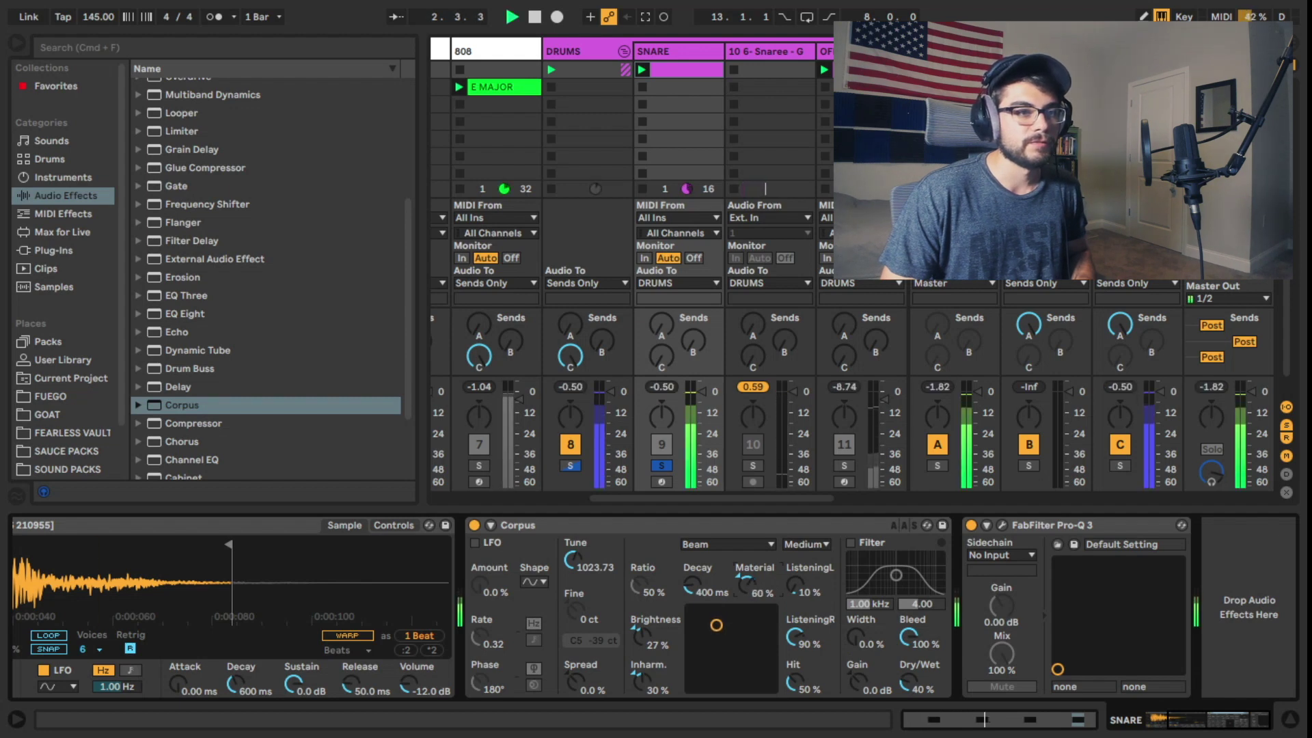
pyautogui.moveTo(751, 586); pyautogui.dragTo(750, 578)
pyautogui.press('space')
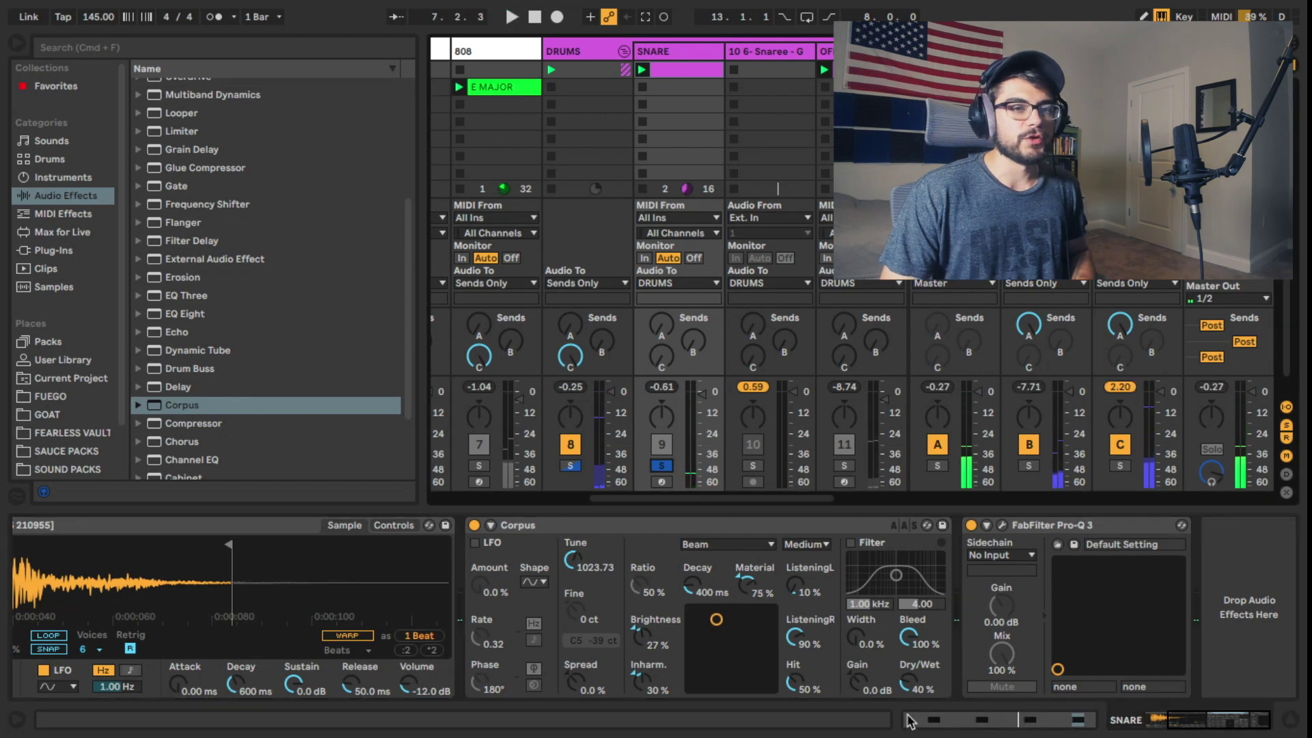
# Step: Raise the Corpus Dry/Wet to 100 % and audition the fully wet snare
pyautogui.moveTo(910, 692); pyautogui.dragTo(911, 676)
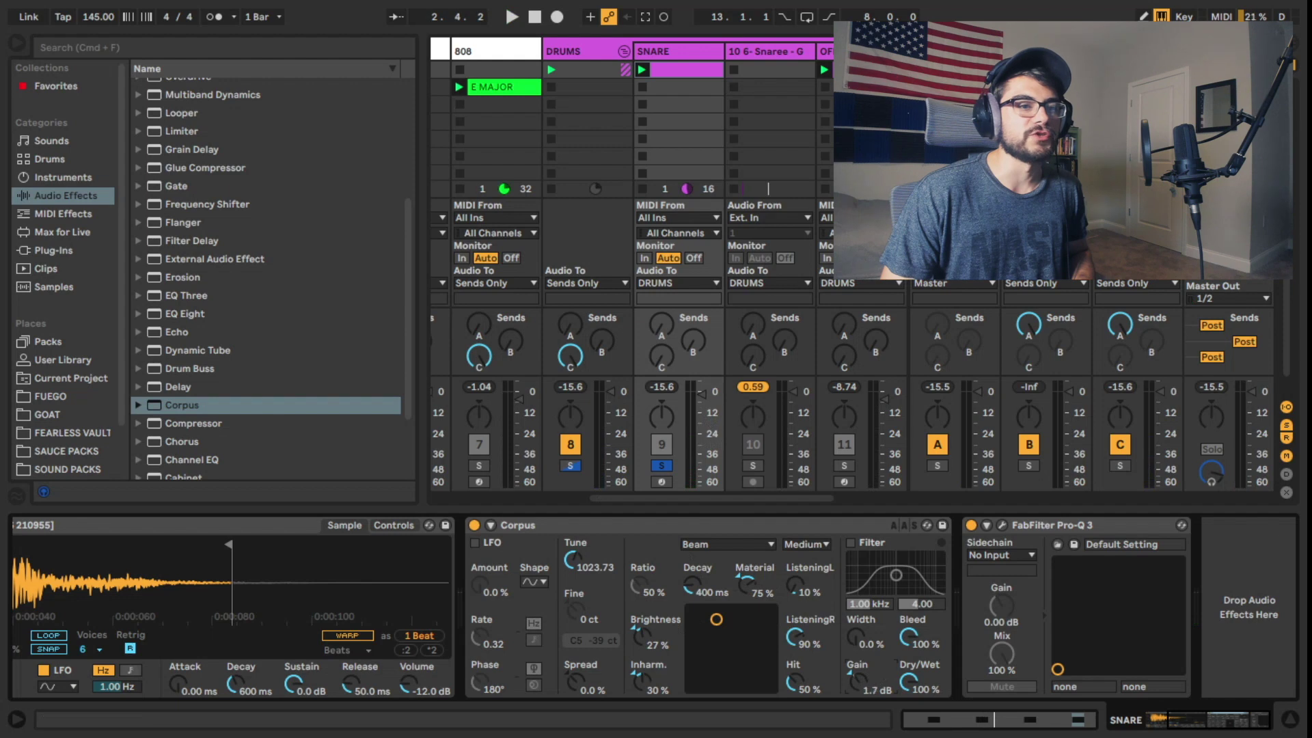
pyautogui.press('space')
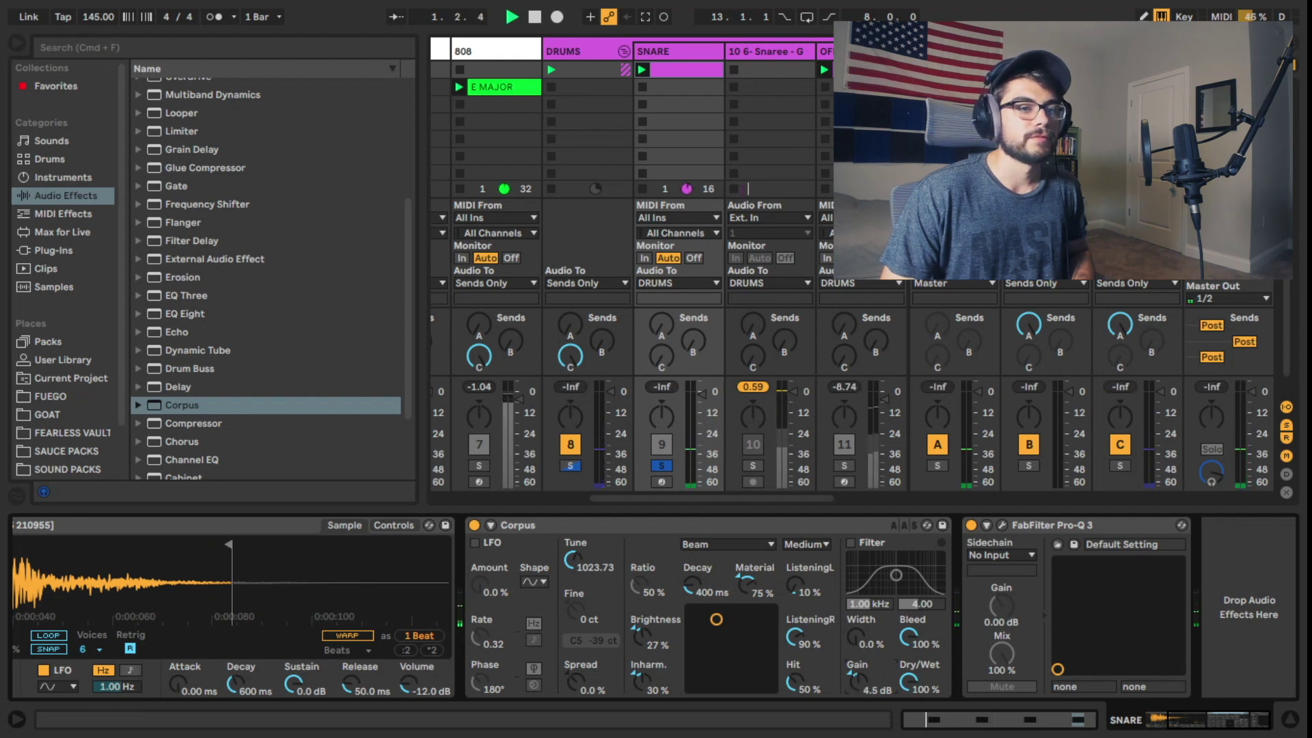
pyautogui.press('space')
# Step: Group Corpus into an Audio Effect Rack and show the rack's chain list
pyautogui.click(548, 525)
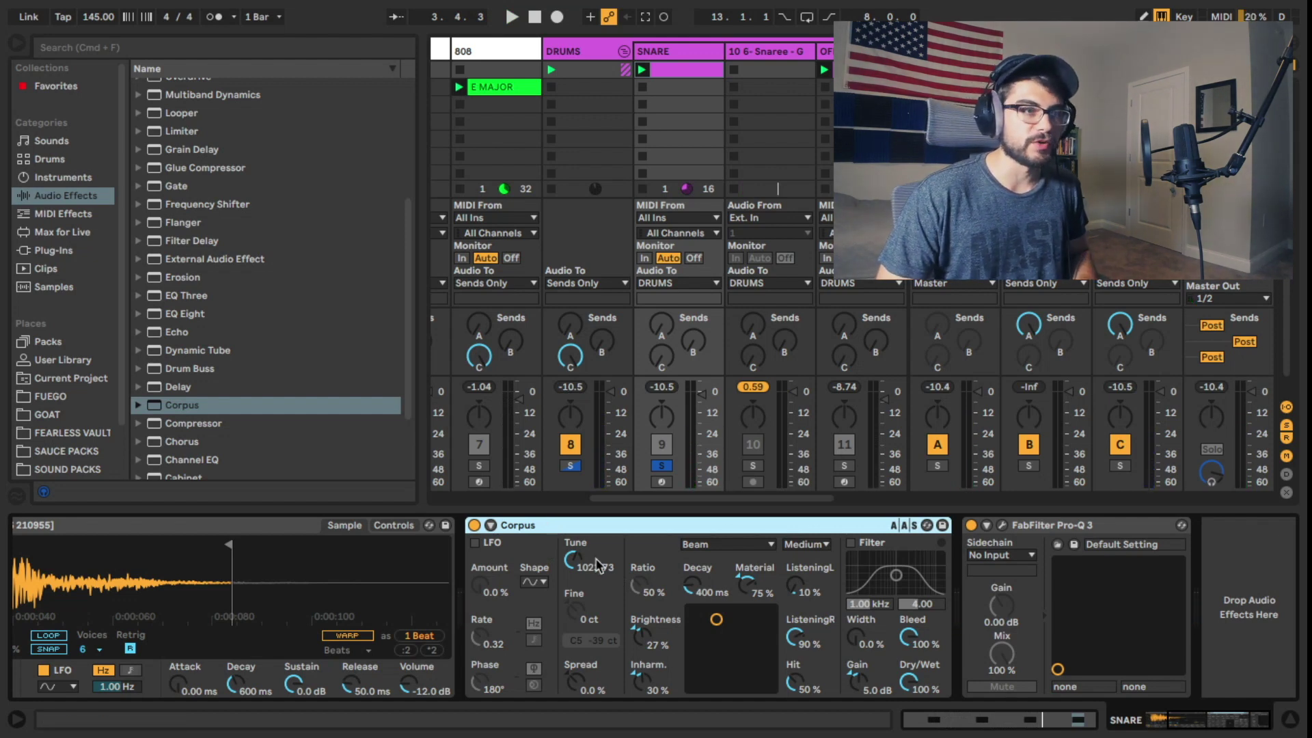
pyautogui.press('super+g')
pyautogui.click(476, 561)
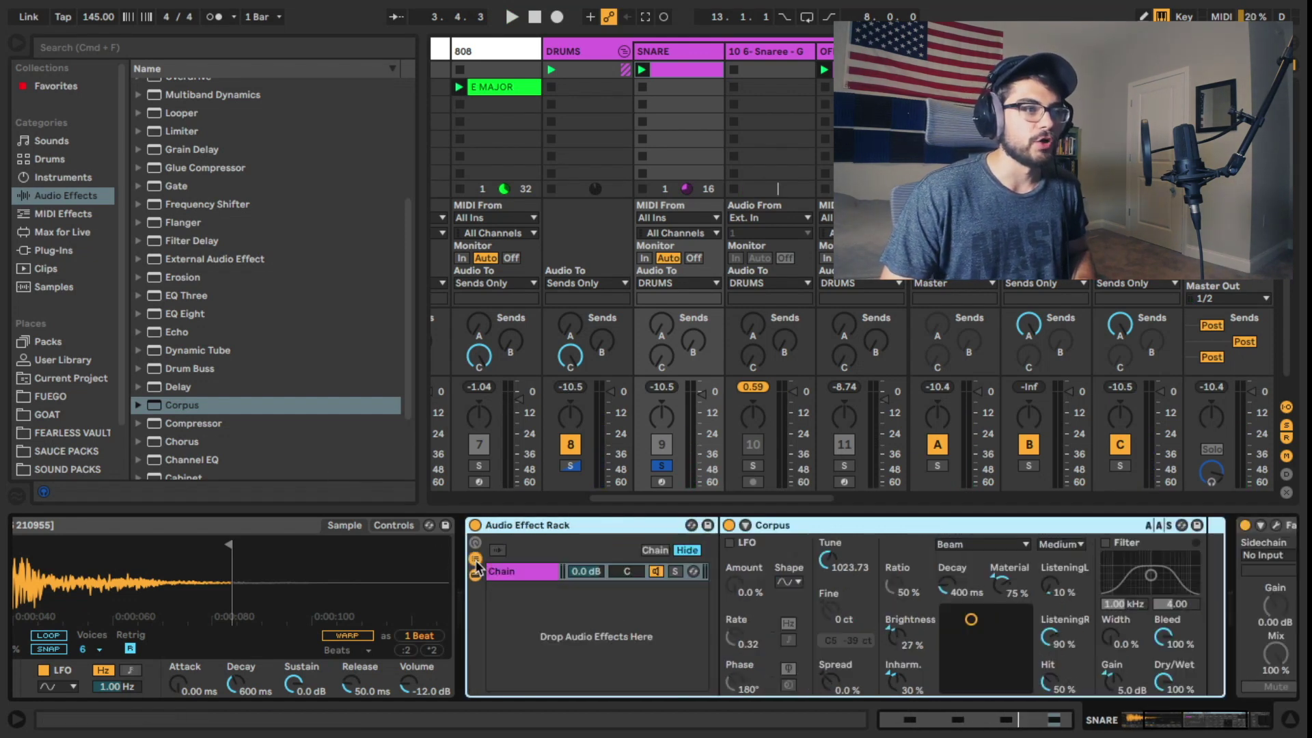
# Step: Create an empty second chain named DRY in the rack and rename the Corpus chain WET
pyautogui.rightClick(534, 613)
pyautogui.click(578, 618)
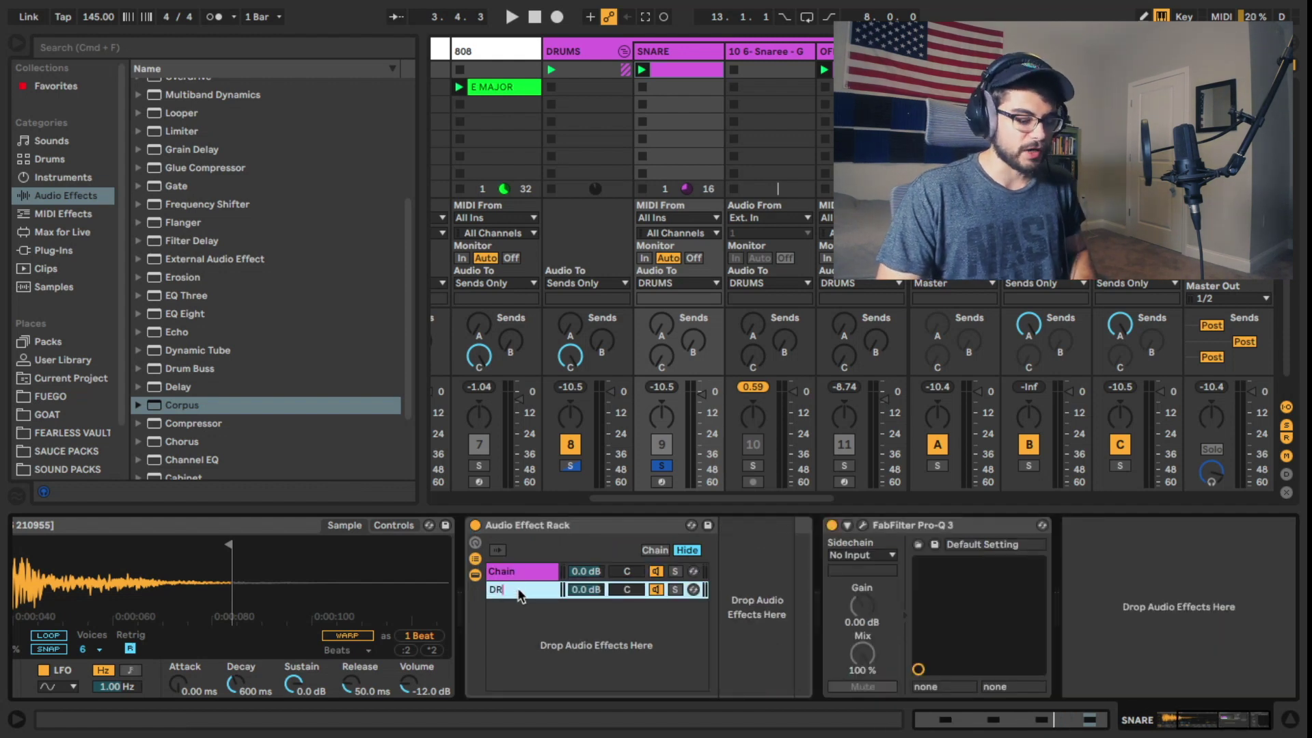
pyautogui.click(512, 570)
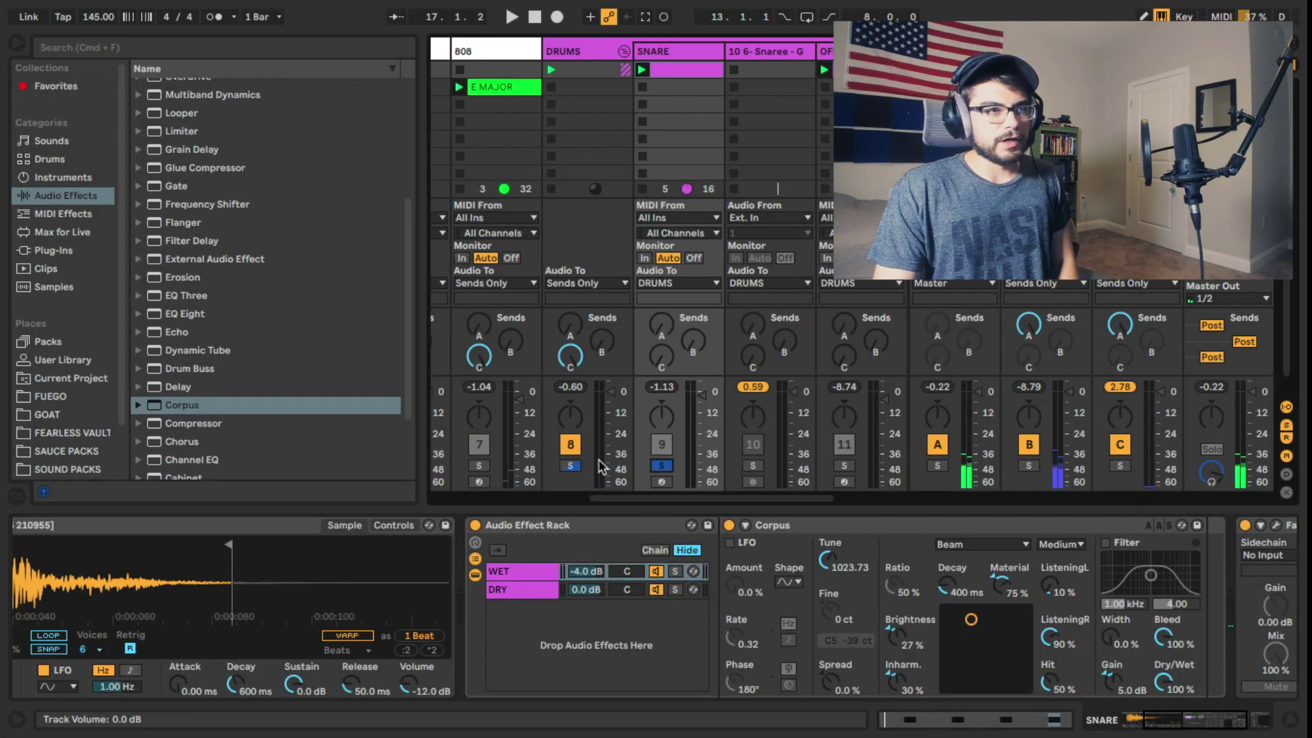
# Step: Add the Drum Buss audio effect after FabFilter Pro-Q 3 on the SNARE track
pyautogui.doubleClick(201, 368)
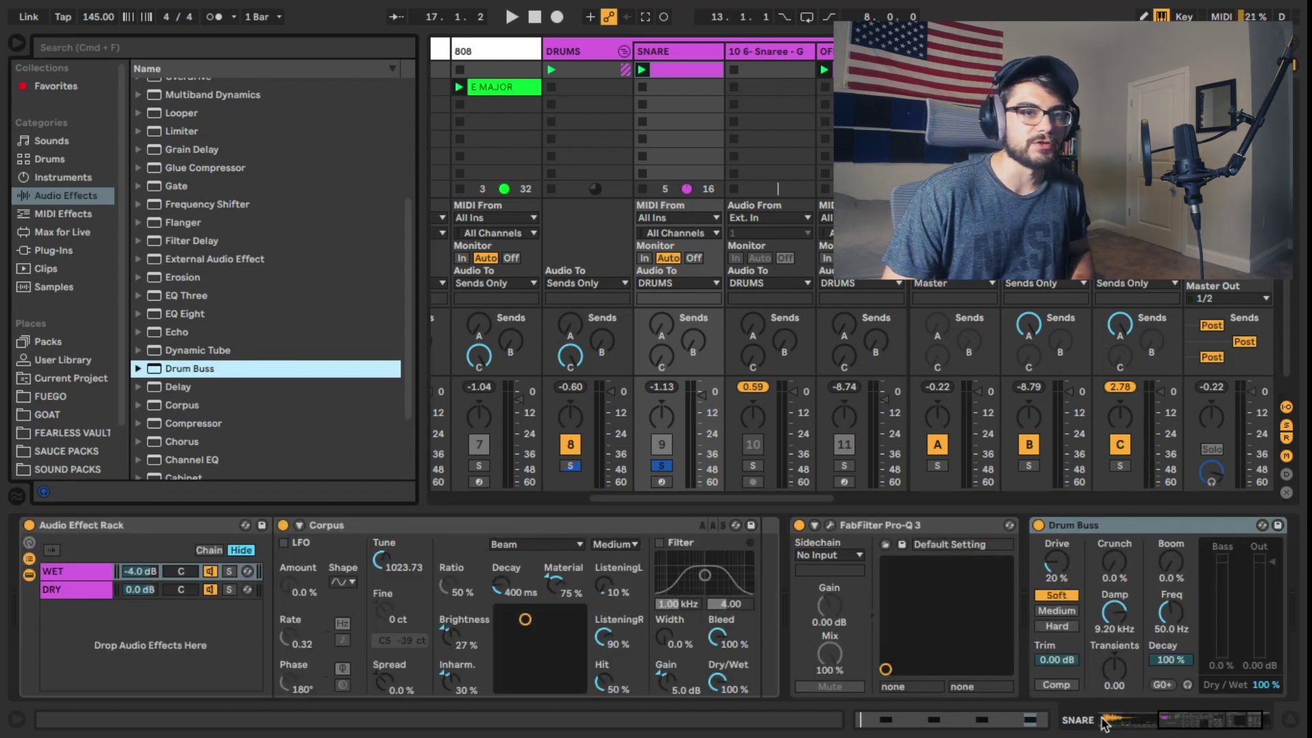
pyautogui.click(1104, 721)
pyautogui.moveTo(1124, 721); pyautogui.dragTo(1263, 721)
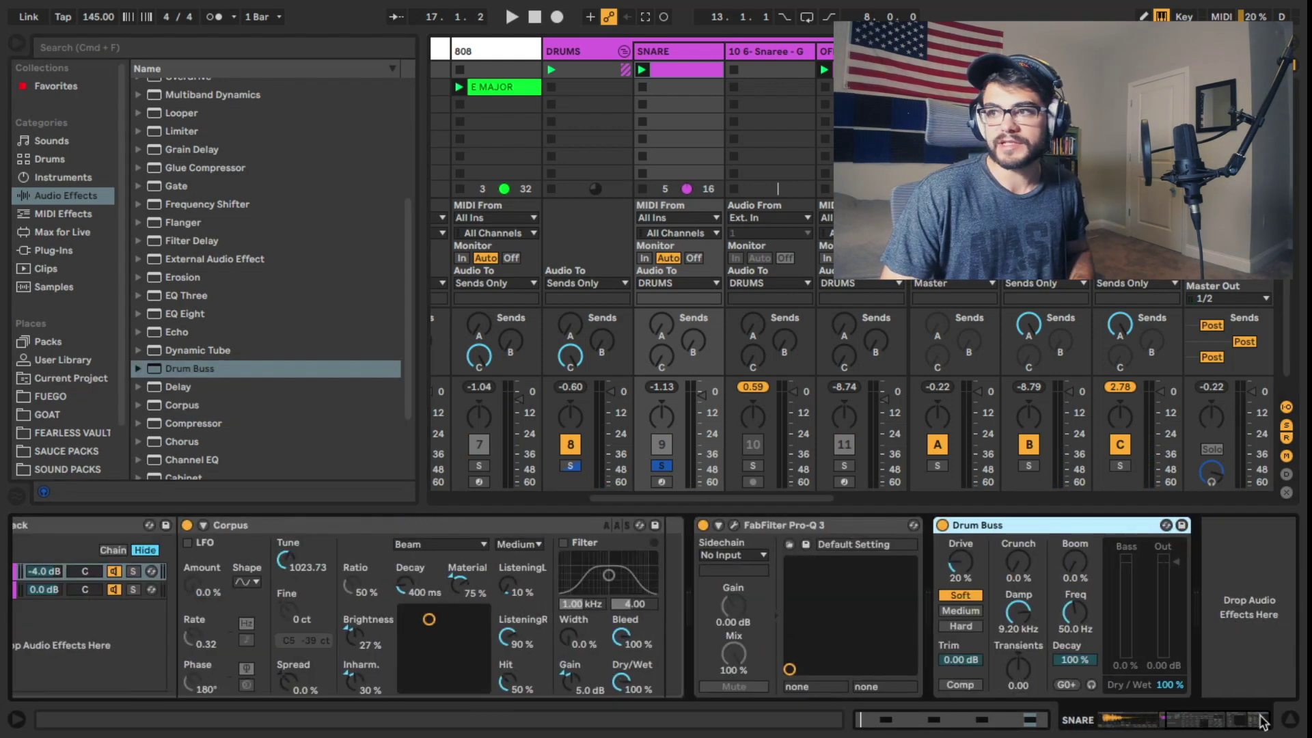
# Step: Set the Drum Buss Damp to 20.0 kHz and its Decay to 0.0 % while auditioning the snare
pyautogui.press('space')
pyautogui.moveTo(1010, 615); pyautogui.dragTo(1010, 594)
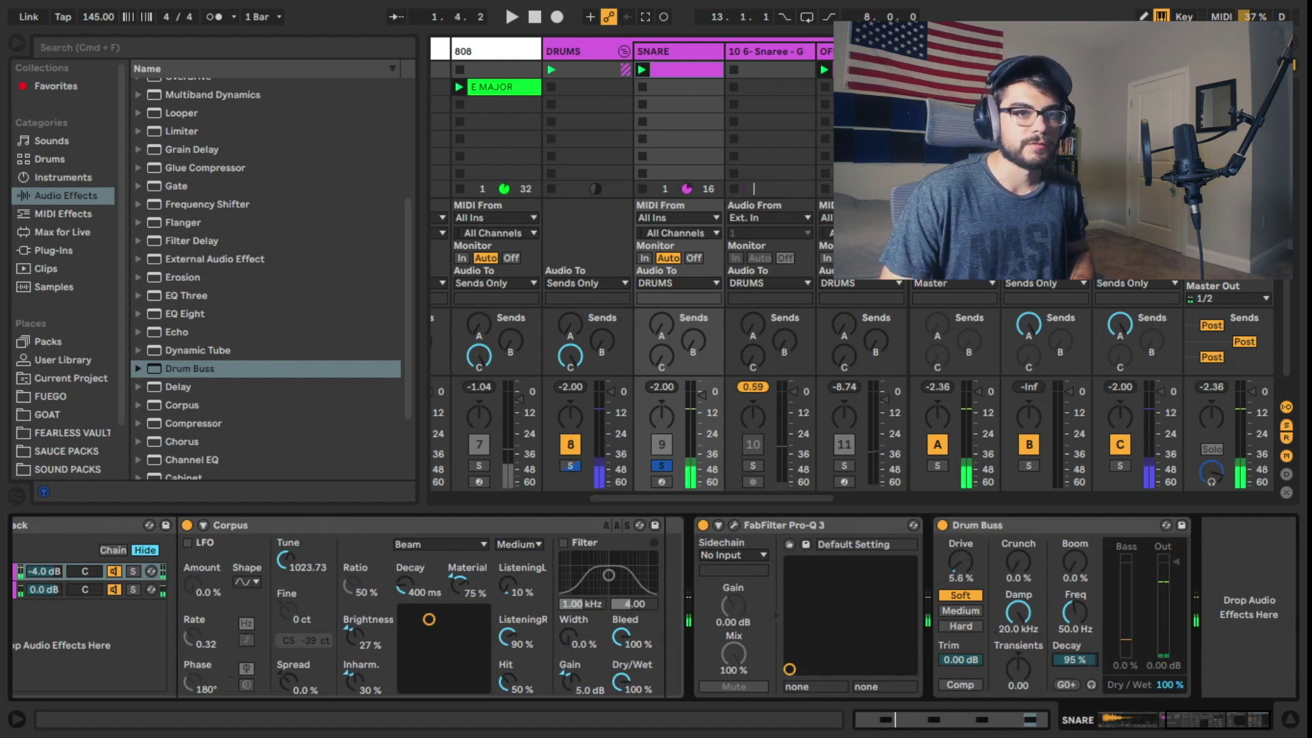
pyautogui.moveTo(1075, 660); pyautogui.dragTo(1075, 728)
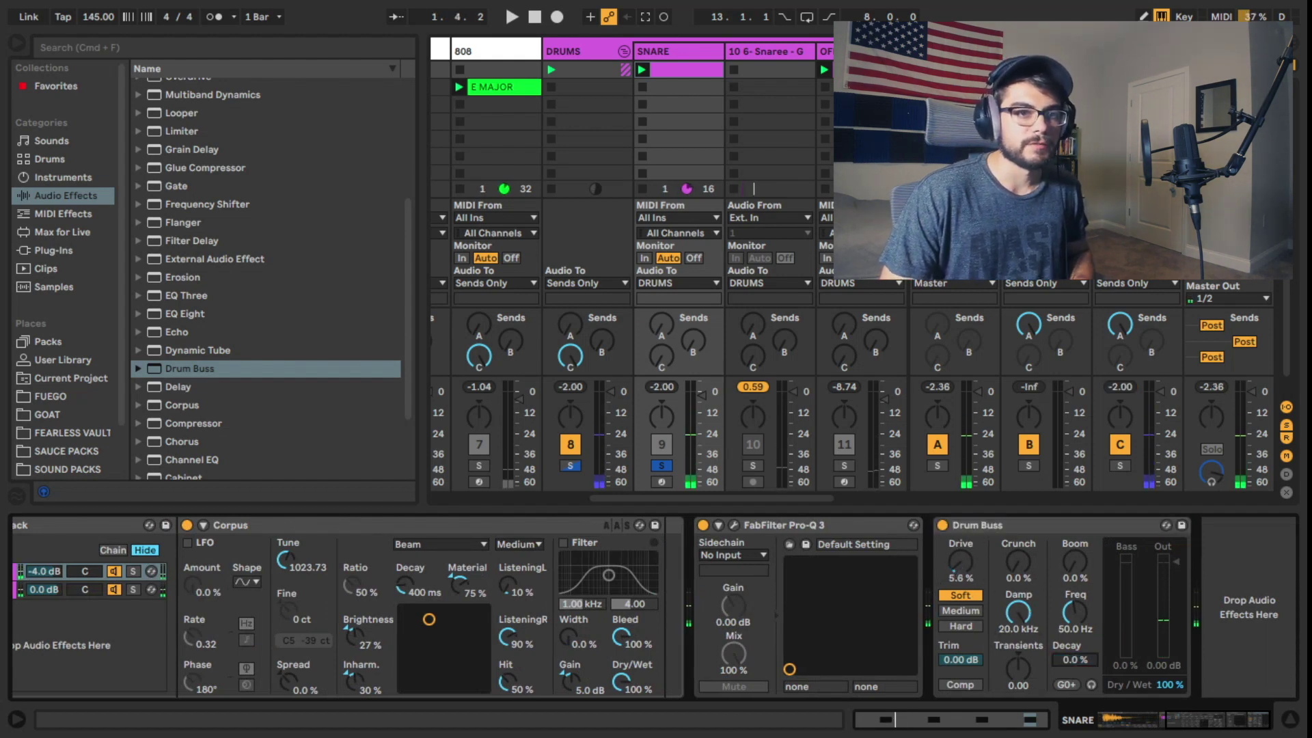
pyautogui.press('space')
pyautogui.moveTo(1075, 660); pyautogui.dragTo(1066, 697)
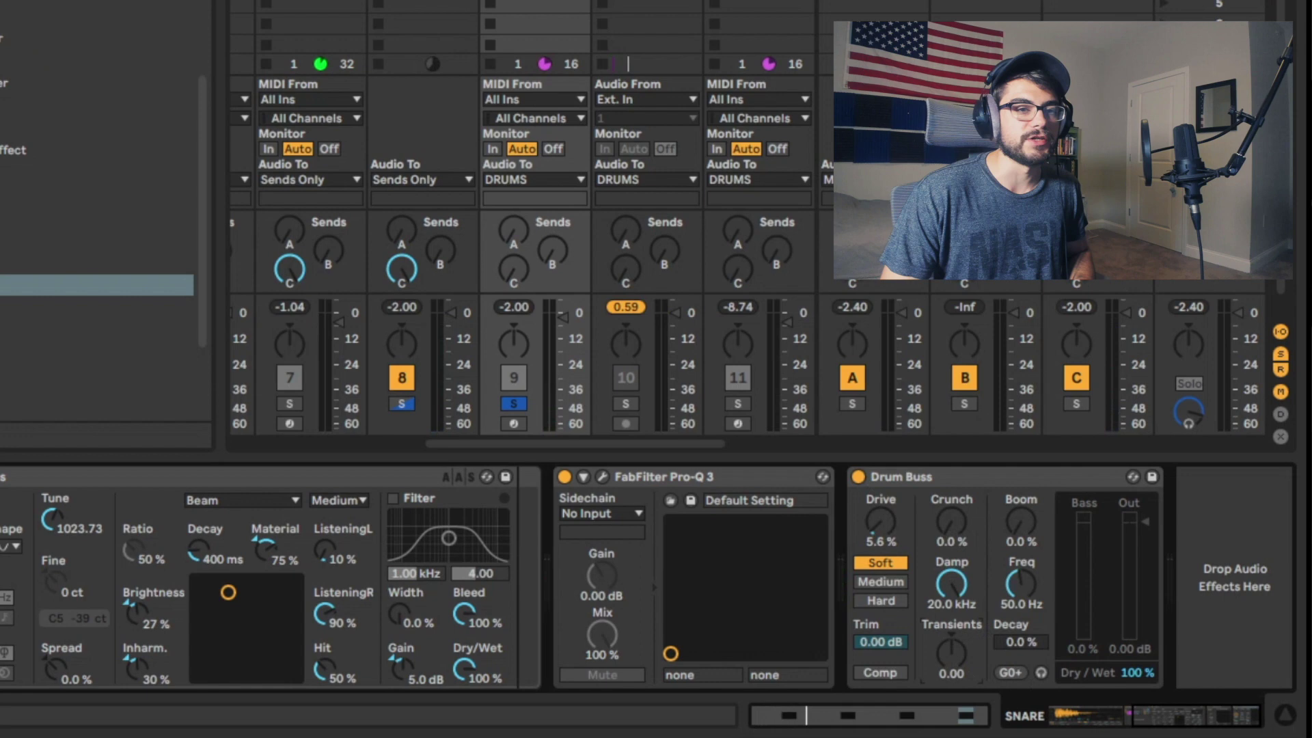
# Step: Lower the Drum Buss Transients to -0.40 while auditioning the snare
pyautogui.moveTo(951, 653); pyautogui.dragTo(951, 682)
pyautogui.press('space')
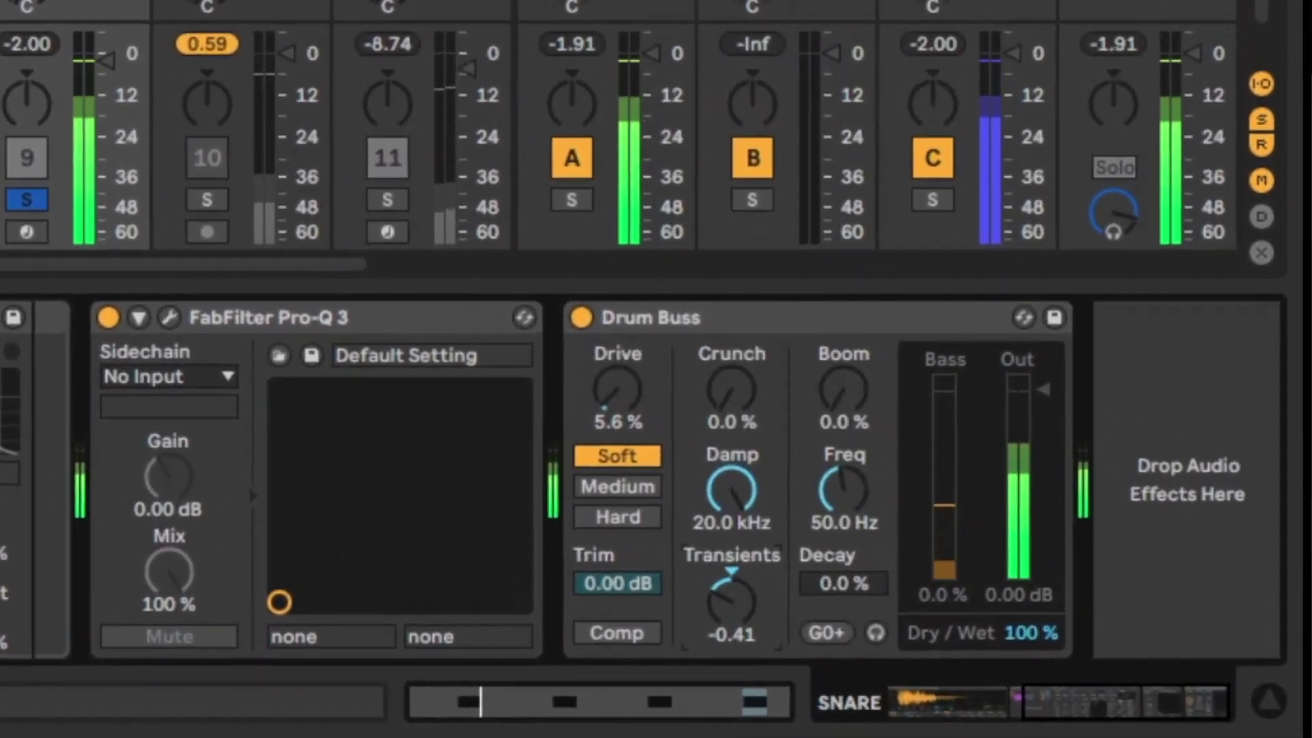
pyautogui.moveTo(732, 601); pyautogui.dragTo(732, 603)
pyautogui.moveTo(544, 559)
pyautogui.mouseDown()
pyautogui.moveTo(543, 505)
pyautogui.moveTo(544, 553)
pyautogui.mouseUp()
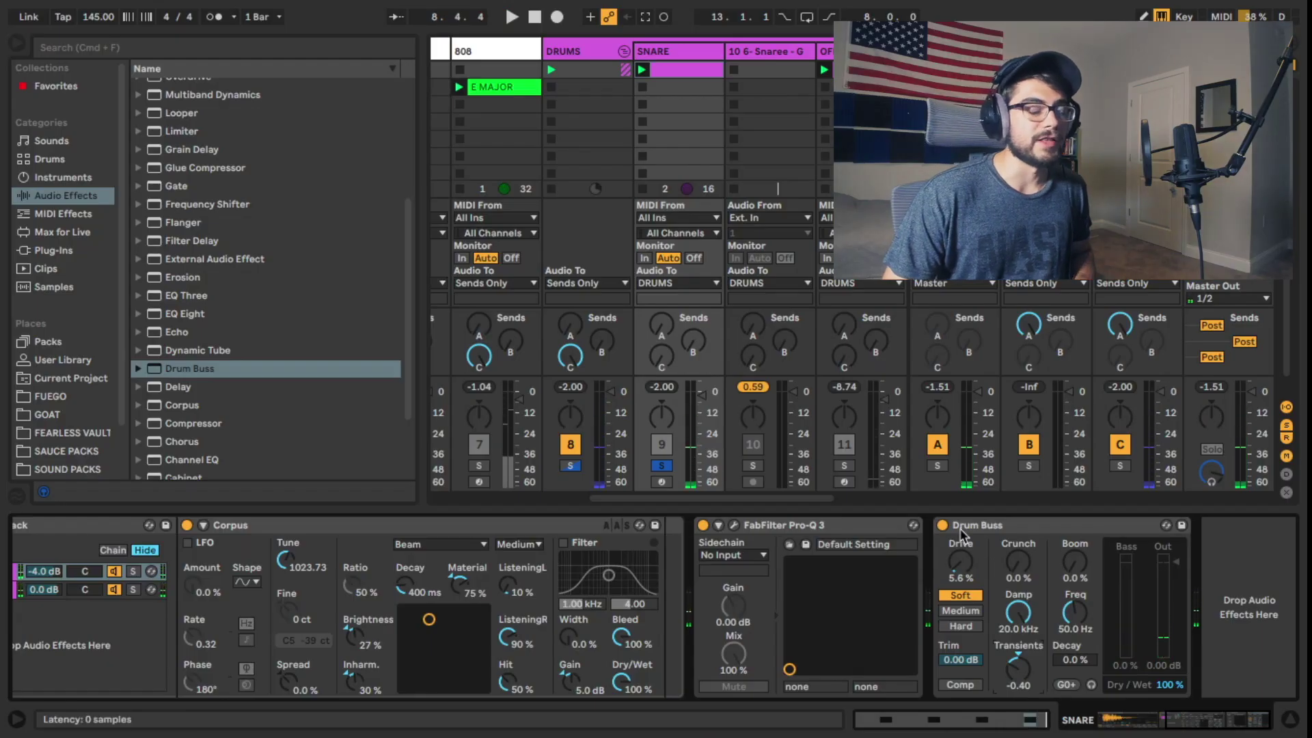
# Step: Move Drum Buss ahead of FabFilter Pro-Q 3, directly after the Corpus rack
pyautogui.click(961, 530)
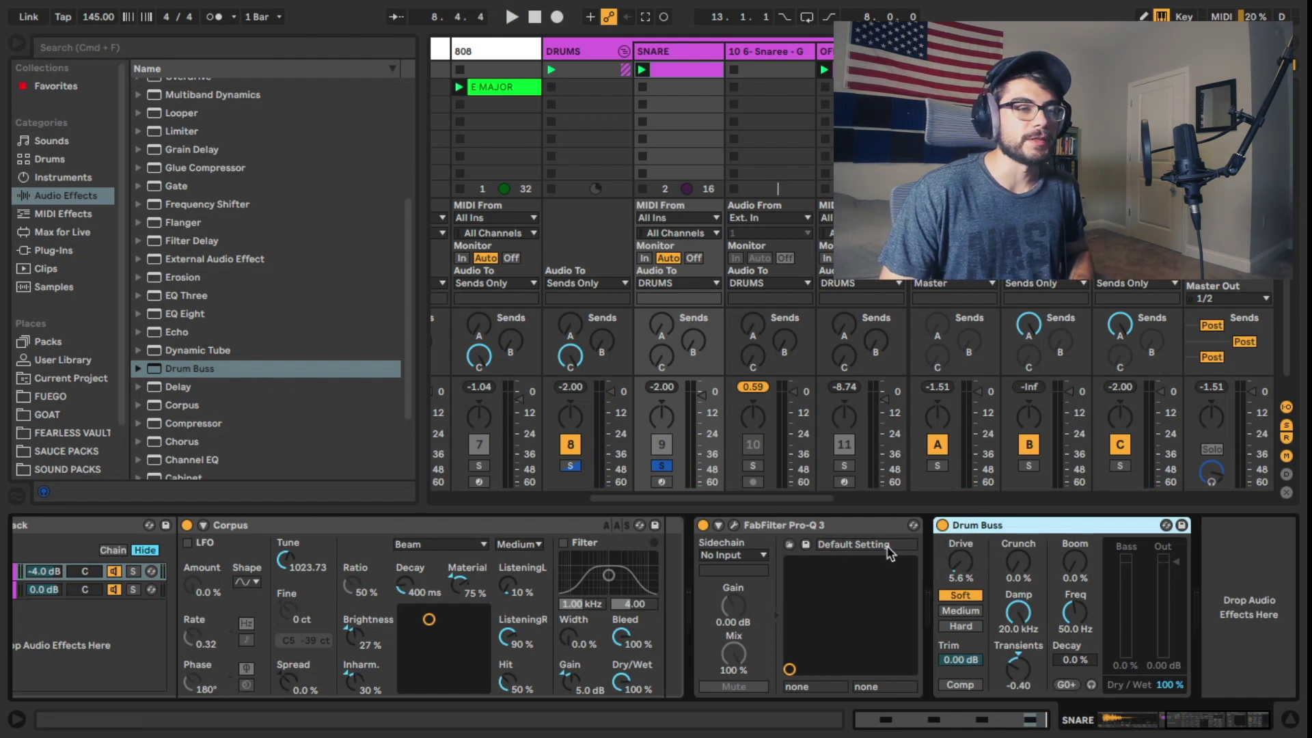
pyautogui.moveTo(971, 526); pyautogui.dragTo(717, 546)
# Step: Compare the snare with Drum Buss bypassed and enabled, and unsolo the SNARE track
pyautogui.click(704, 525)
pyautogui.press('space')
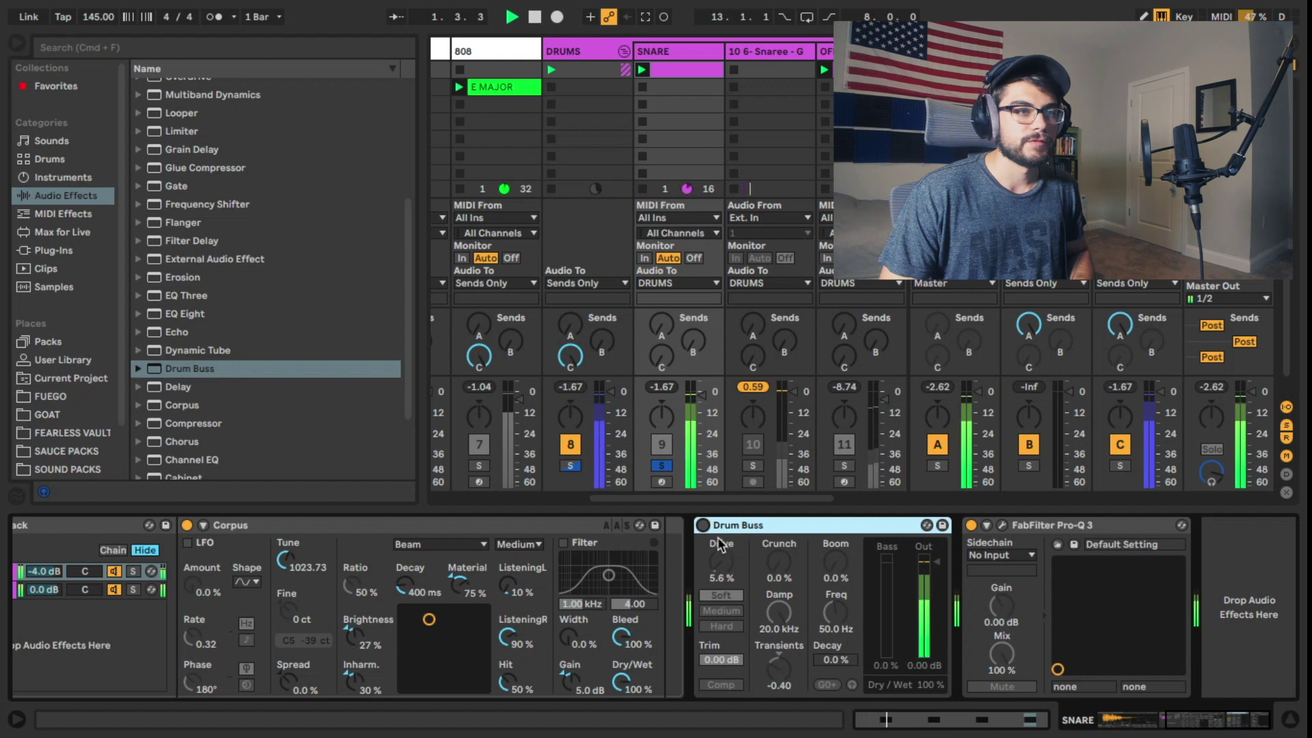
pyautogui.click(703, 526)
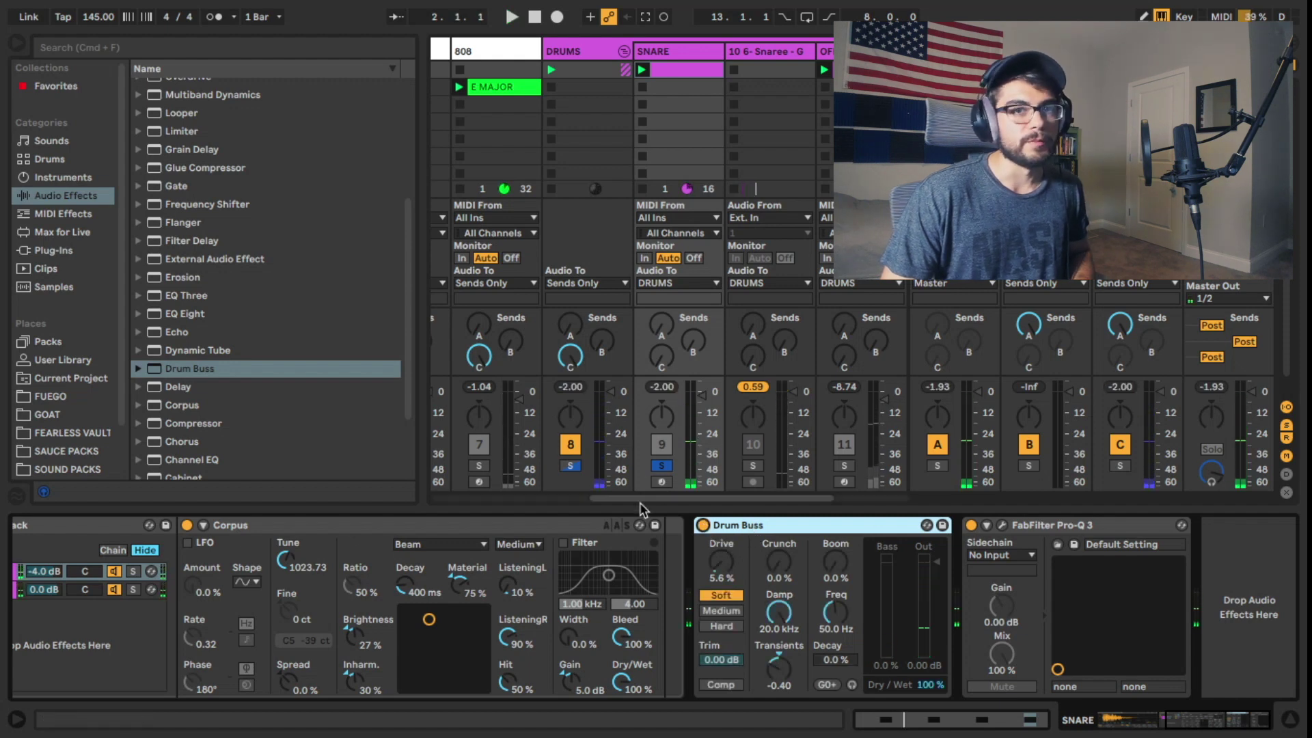
pyautogui.click(662, 466)
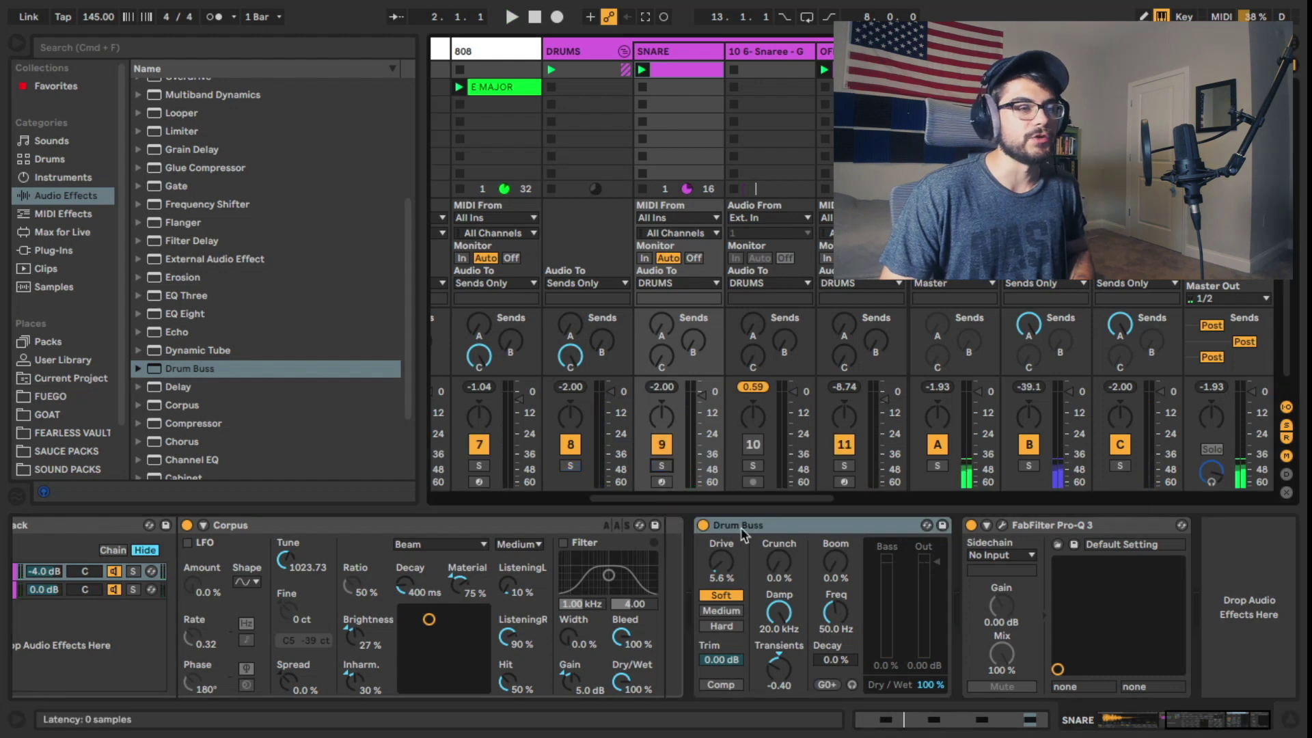